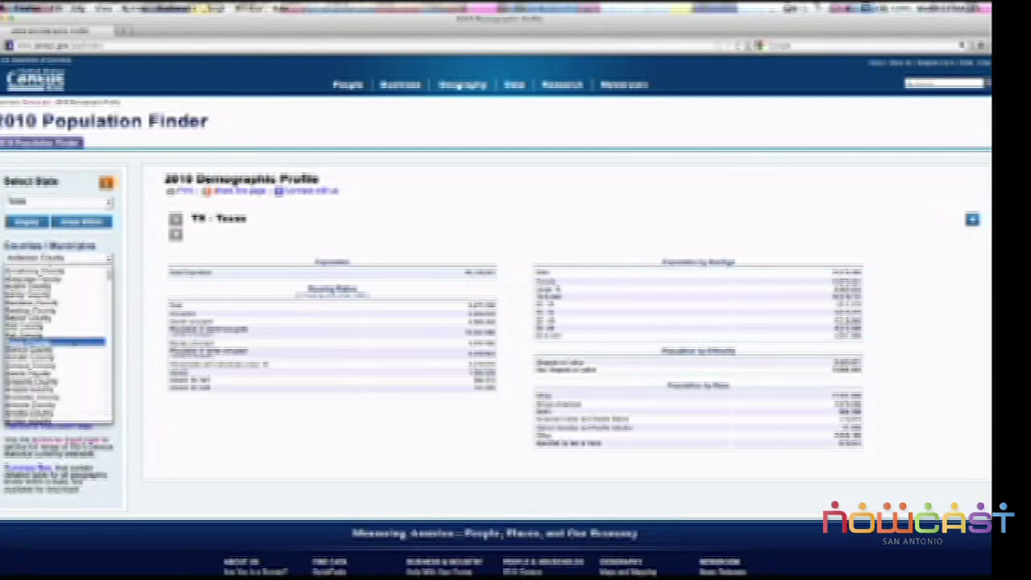
Display the demographic profile for Bexar County and compare it with the Texas profile.
left_click(50, 343)
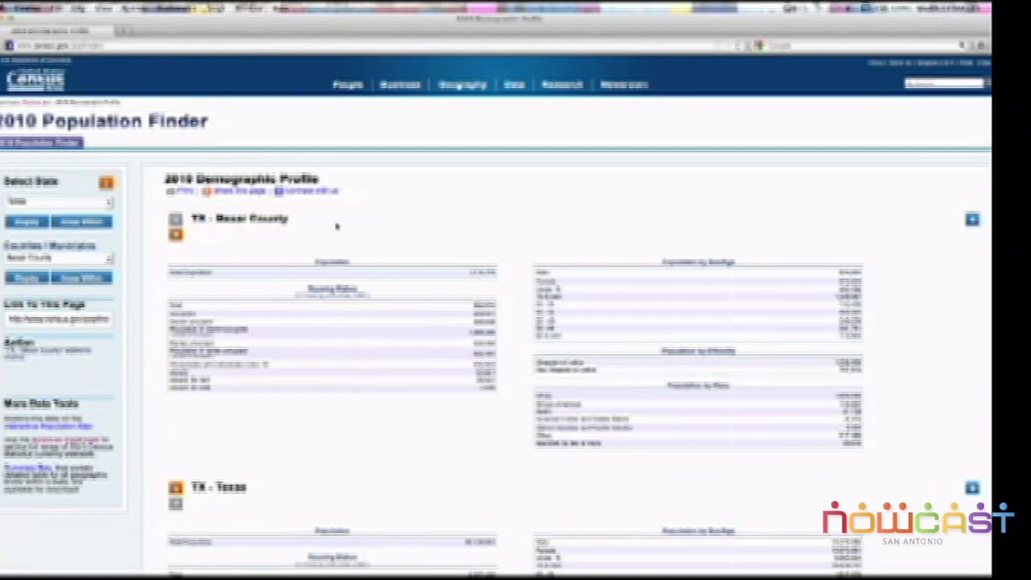
scroll(579, 344, "down", 5)
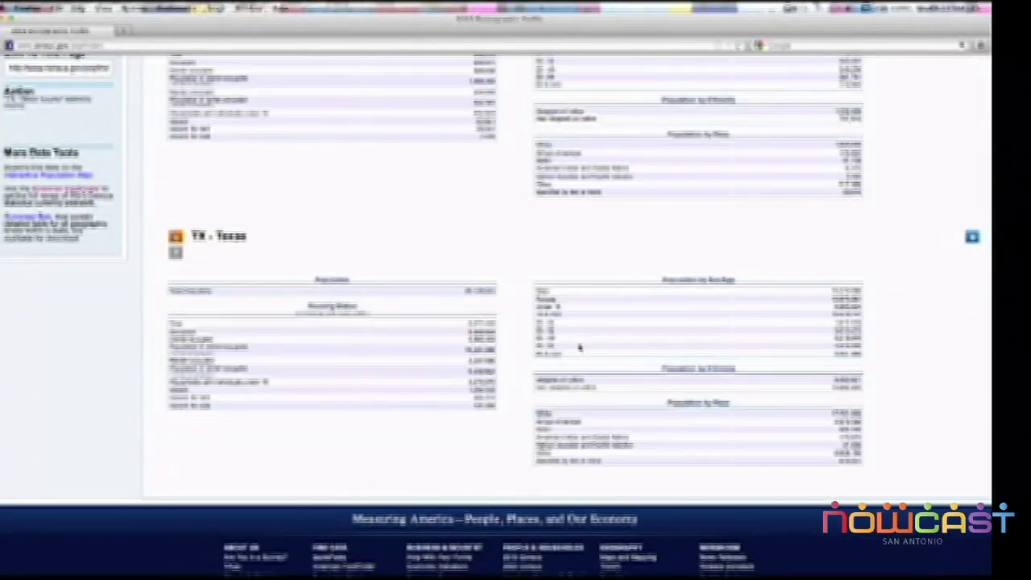
scroll(579, 346, "up", 4)
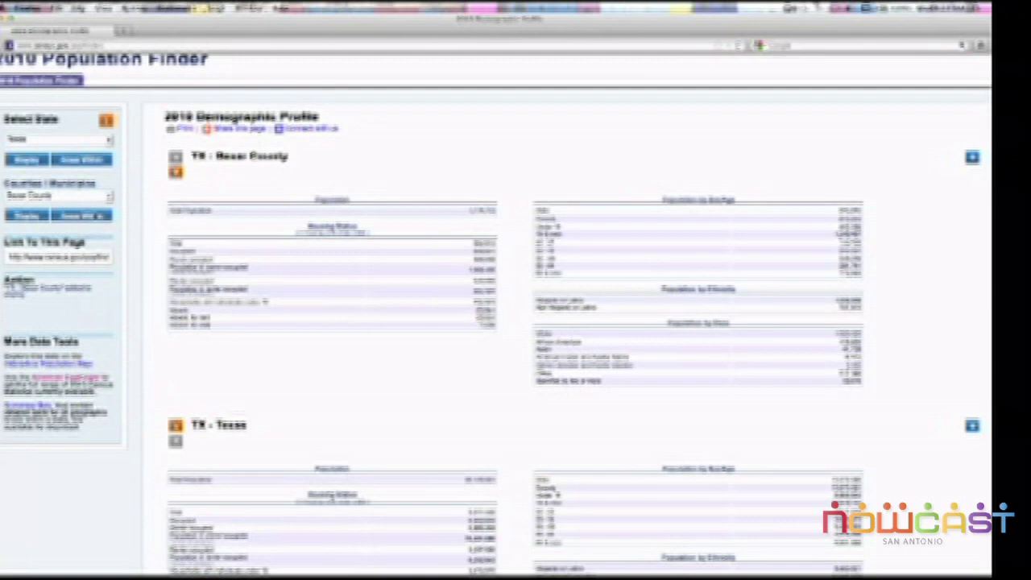
Check which area types are offered within Bexar County.
left_click(80, 215)
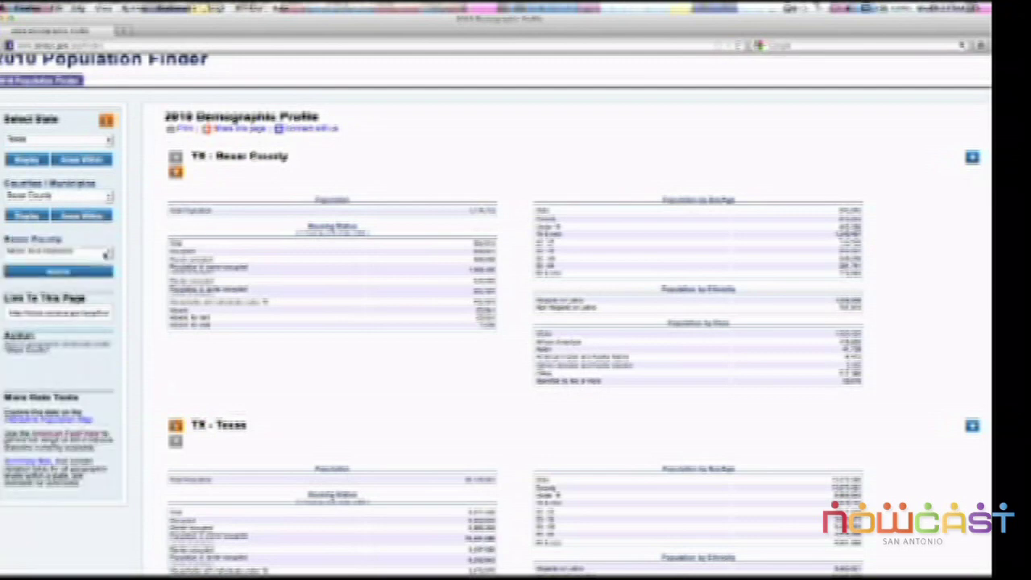
left_click(108, 251)
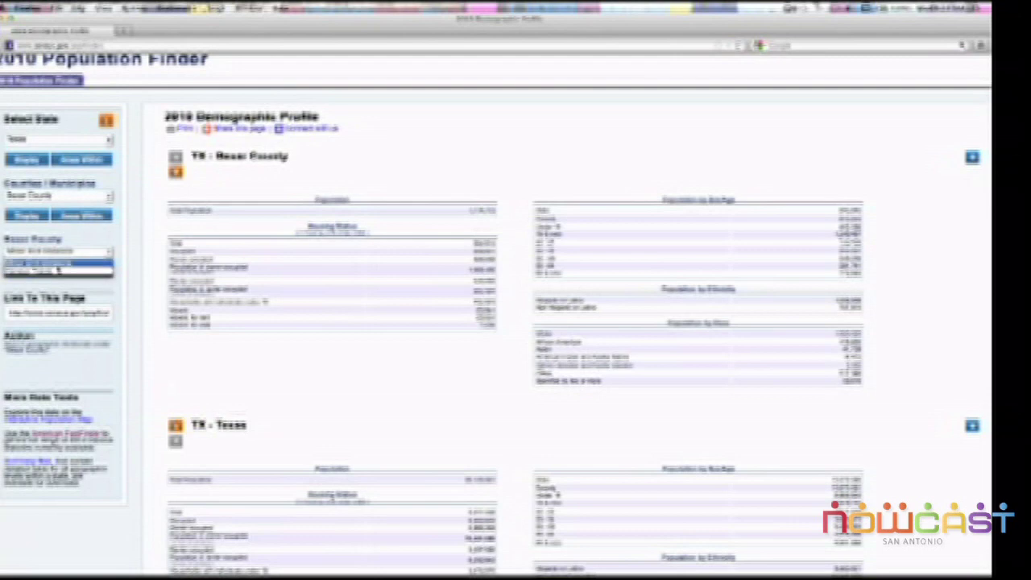
left_click(97, 239)
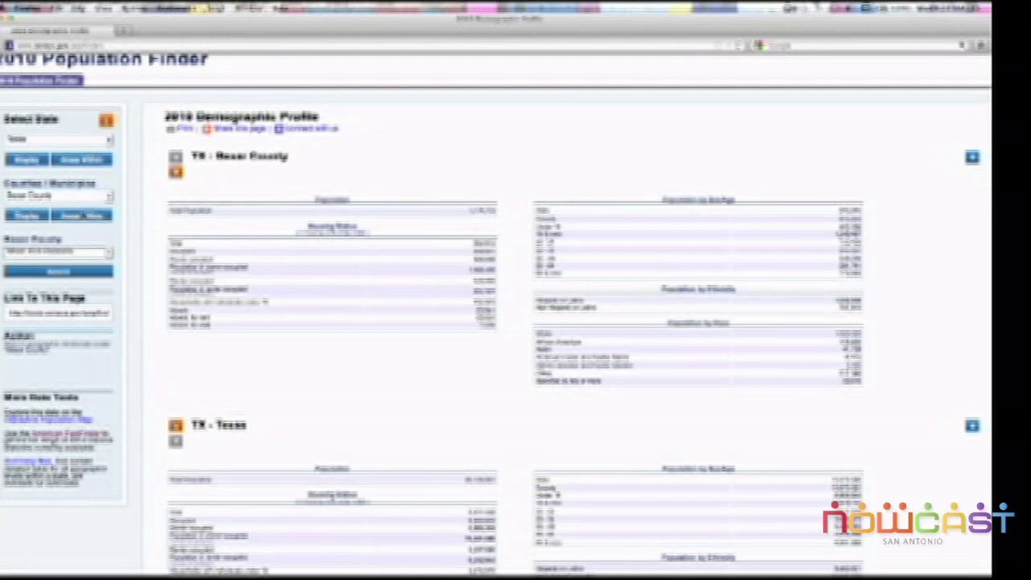
List the areas within Texas by Places and run the search for them.
left_click(86, 160)
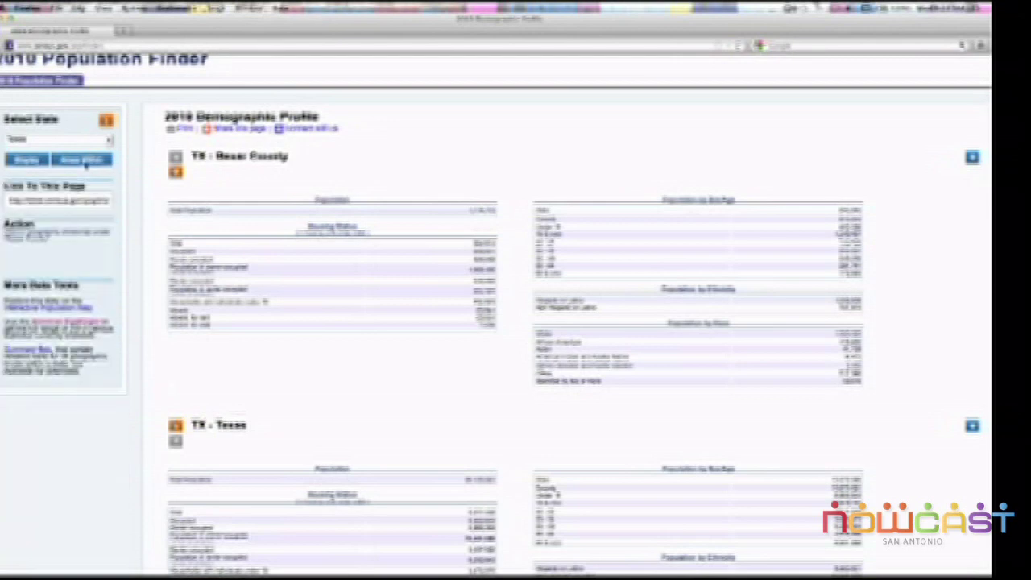
left_click(107, 197)
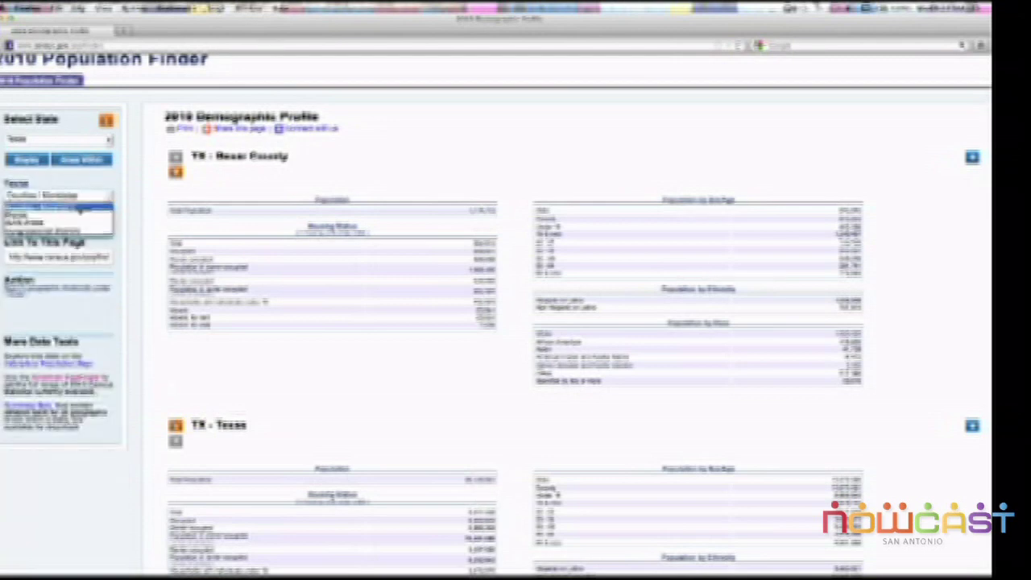
left_click(32, 216)
left_click(80, 216)
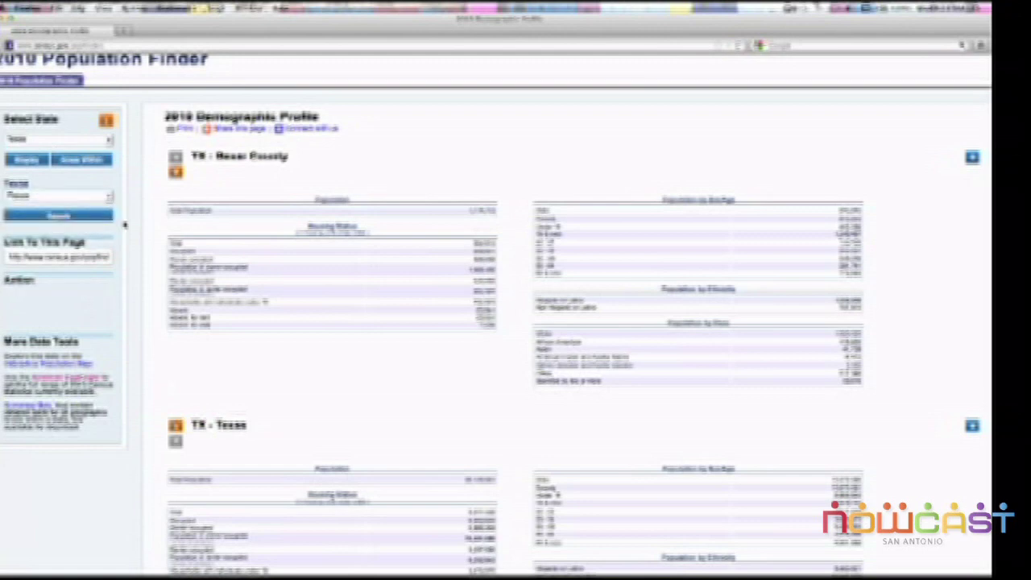
left_click(53, 216)
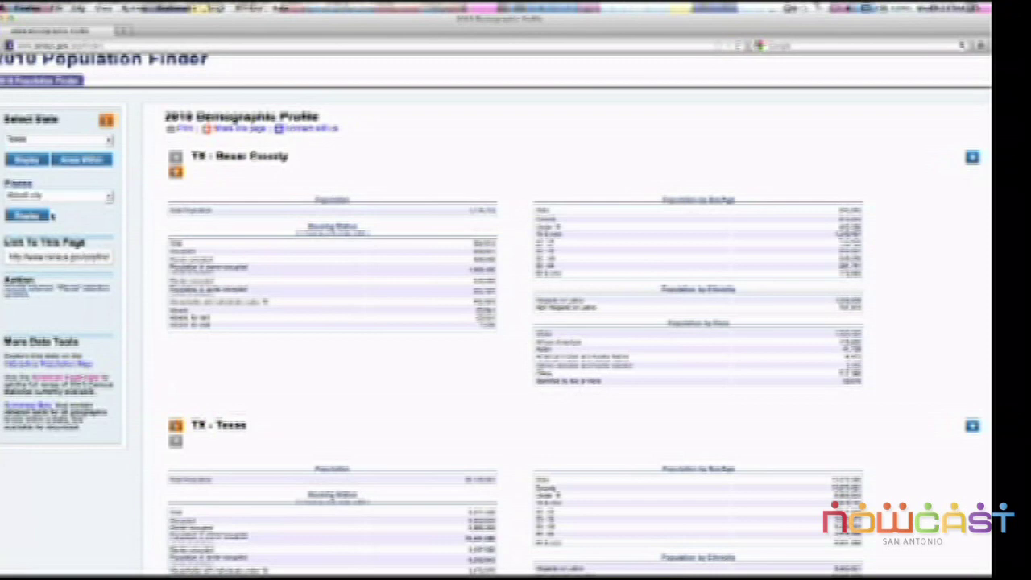
Find Alamo Heights city among the Texas places and display its demographic profile.
left_click(108, 197)
key("Down")
key("Down")
key("Down")
key("Down")
key("Down")
key("Down")
key("Down")
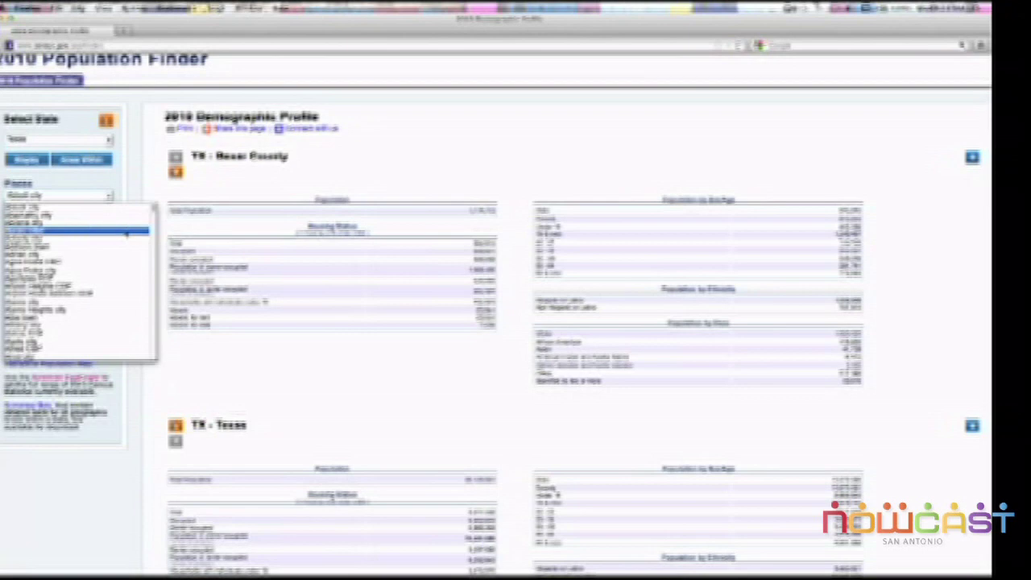
type("san")
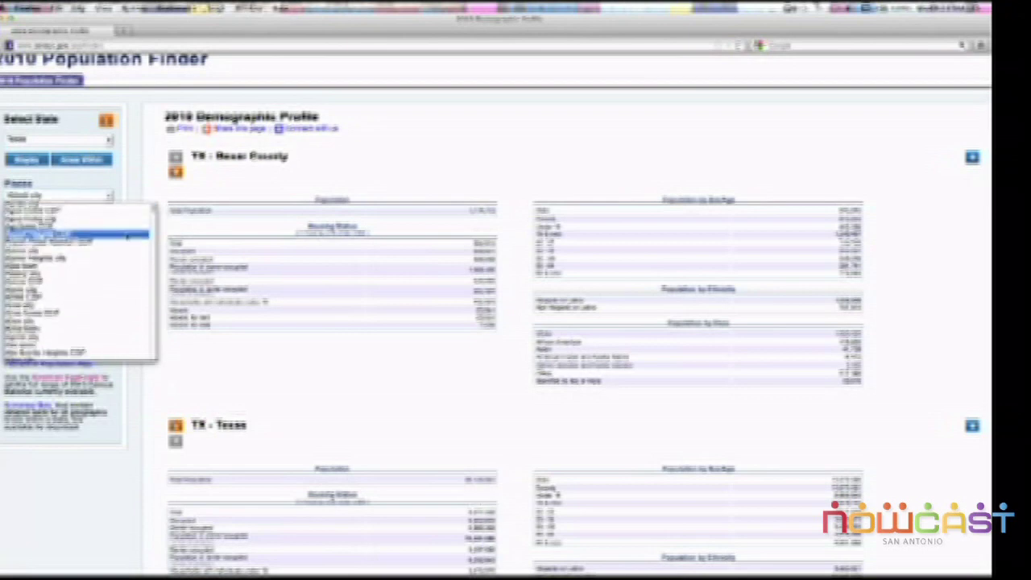
key("Down")
key("Down")
key("Down")
key("Down")
key("Down")
key("Down")
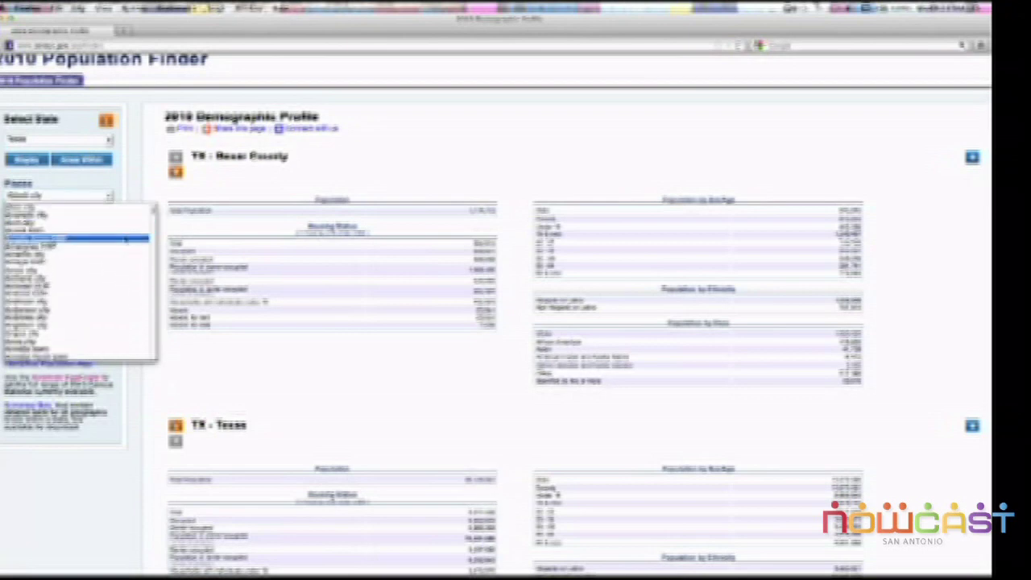
scroll(125, 239, "down", 5)
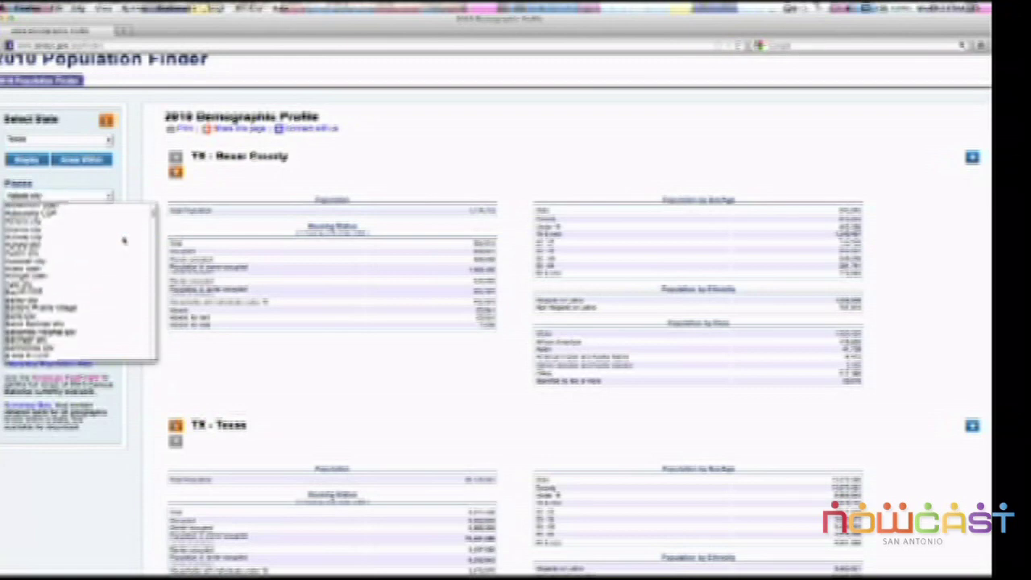
key("Down")
key("Down")
key("Down")
key("Down")
key("Down")
key("Down")
key("Down")
key("Down")
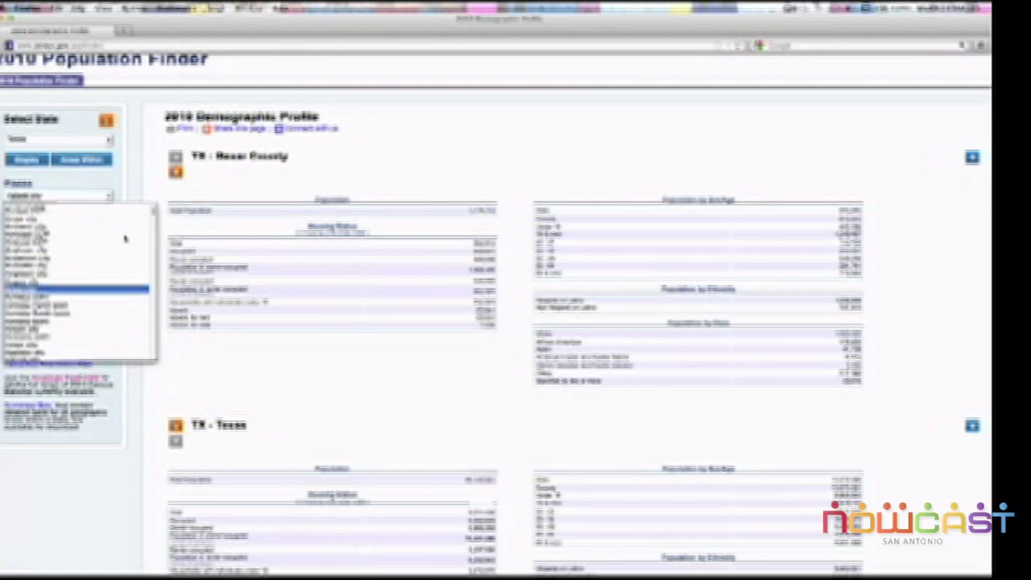
key("Down")
key("Down")
key("Down")
key("Down")
key("Down")
key("Down")
key("Down")
key("Down")
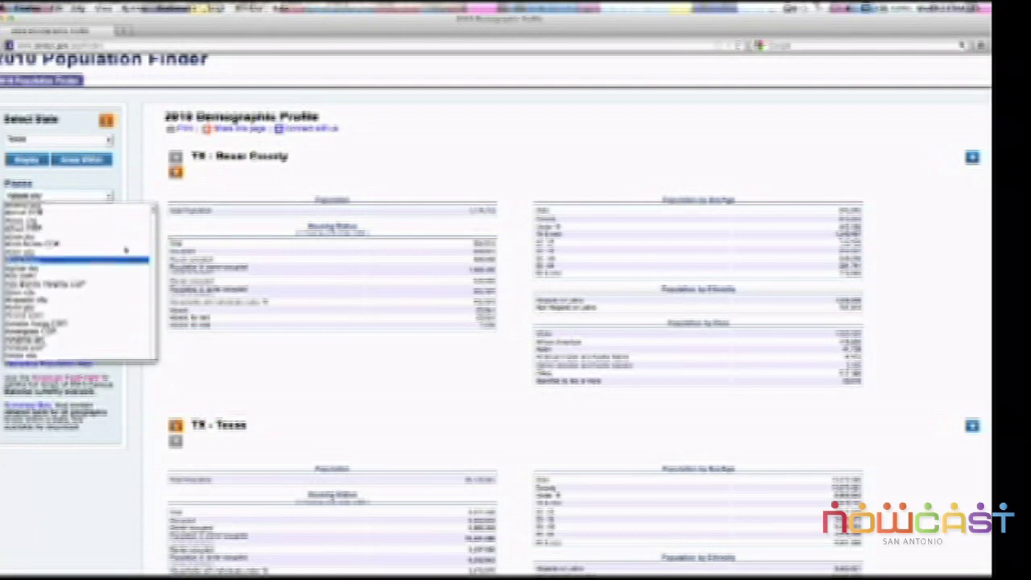
key("Down")
key("Down")
key("Down")
key("Down")
key("Down")
key("Down")
key("Down")
key("Down")
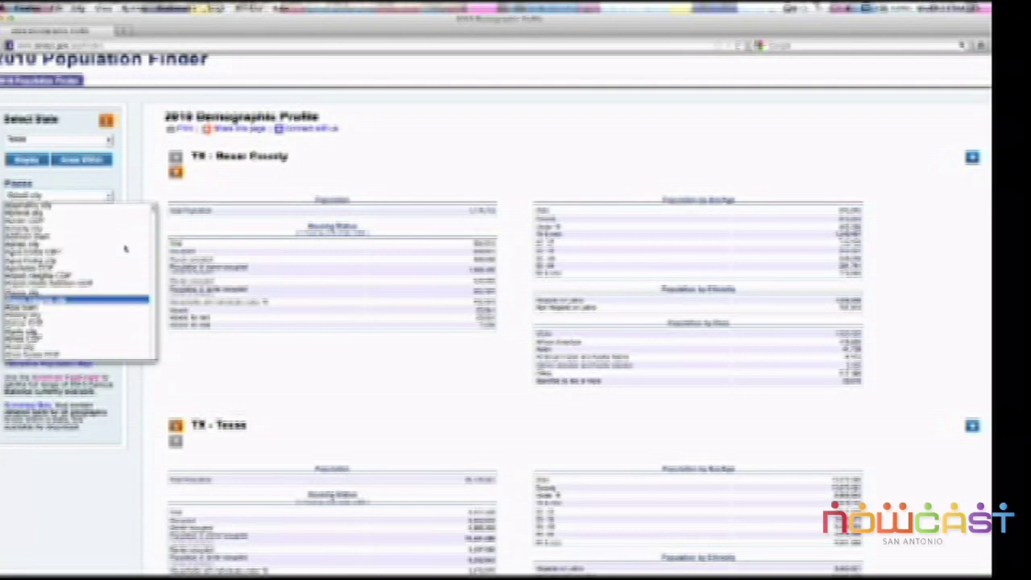
left_click(65, 301)
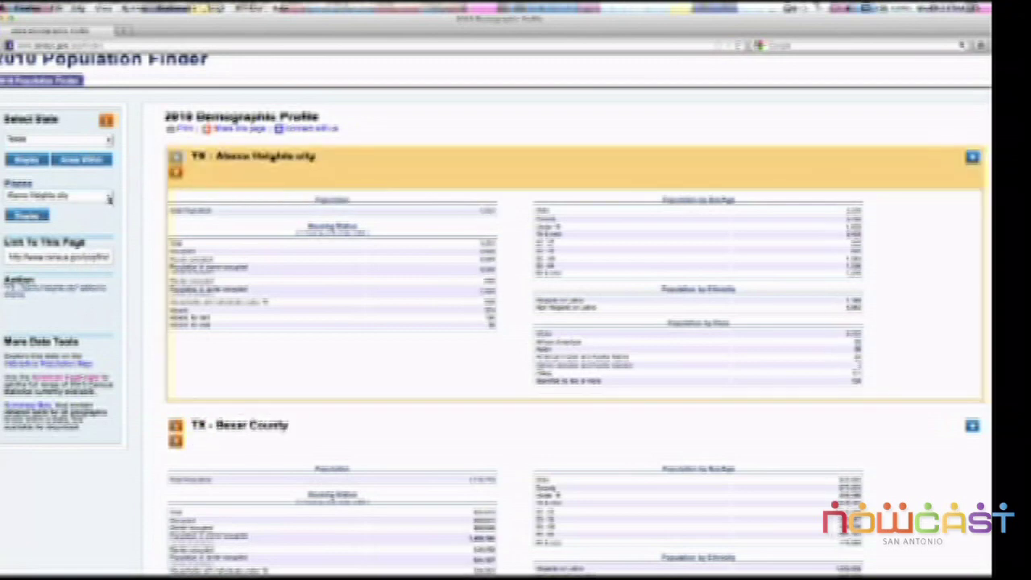
Find and select San Antonio city among the Texas places.
left_click(110, 197)
scroll(118, 260, "down", 5)
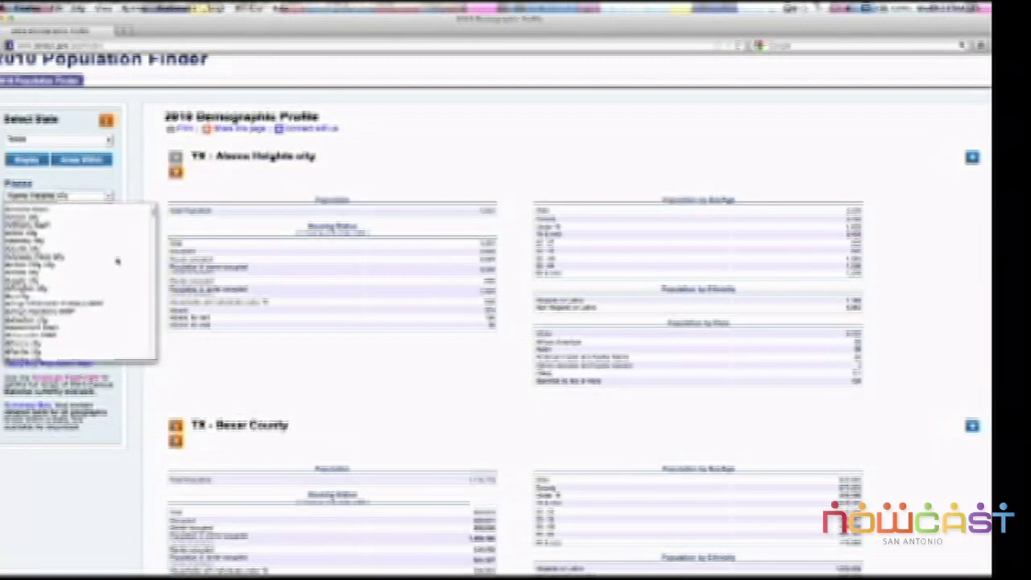
key("Down")
key("Down")
key("Down")
key("Down")
key("Down")
key("Down")
key("Down")
key("Down")
key("Down")
key("Down")
key("Down")
key("Down")
key("Down")
key("Down")
key("Down")
key("Down")
key("Down")
key("Down")
key("Down")
key("Down")
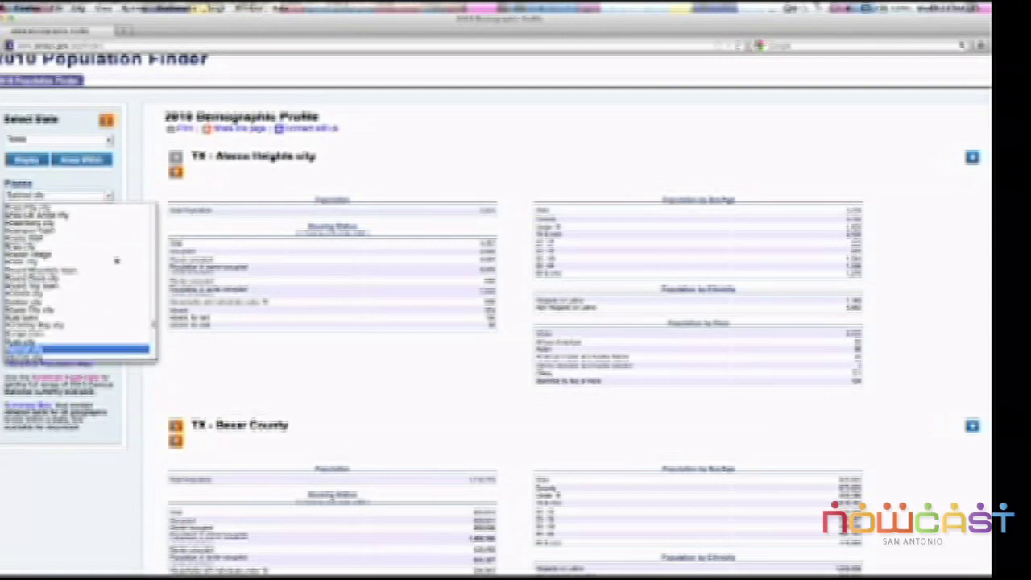
scroll(116, 261, "down", 5)
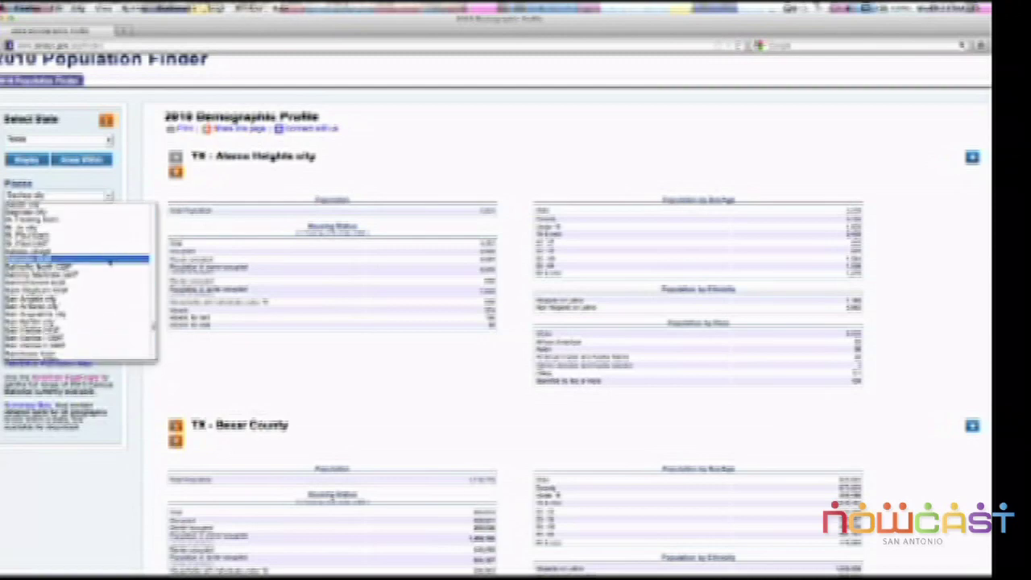
left_click(56, 309)
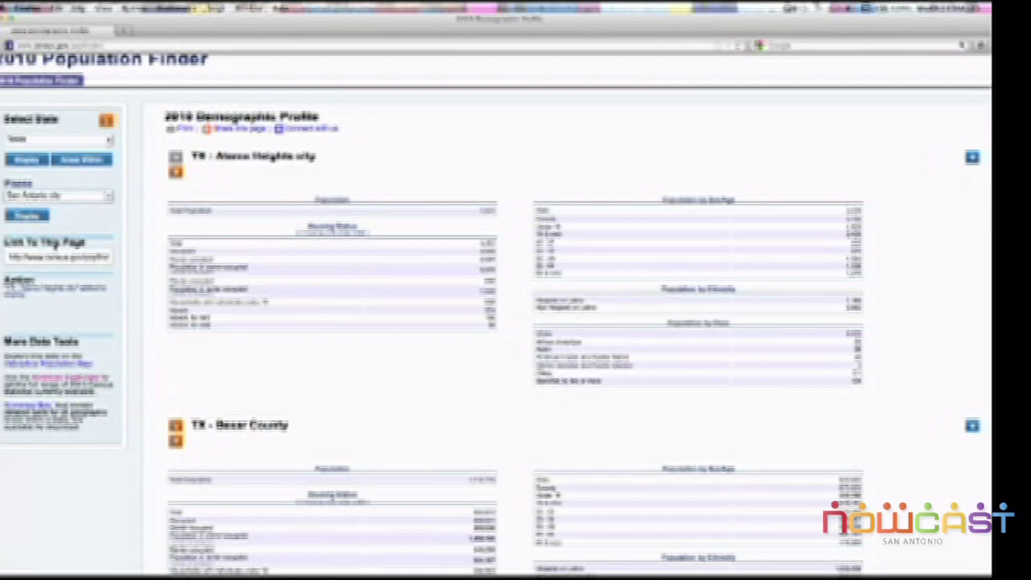
Browse the places around San Antonio city, choose San Antonio city again and display its demographic profile.
left_click(109, 198)
scroll(111, 216, "up", 5)
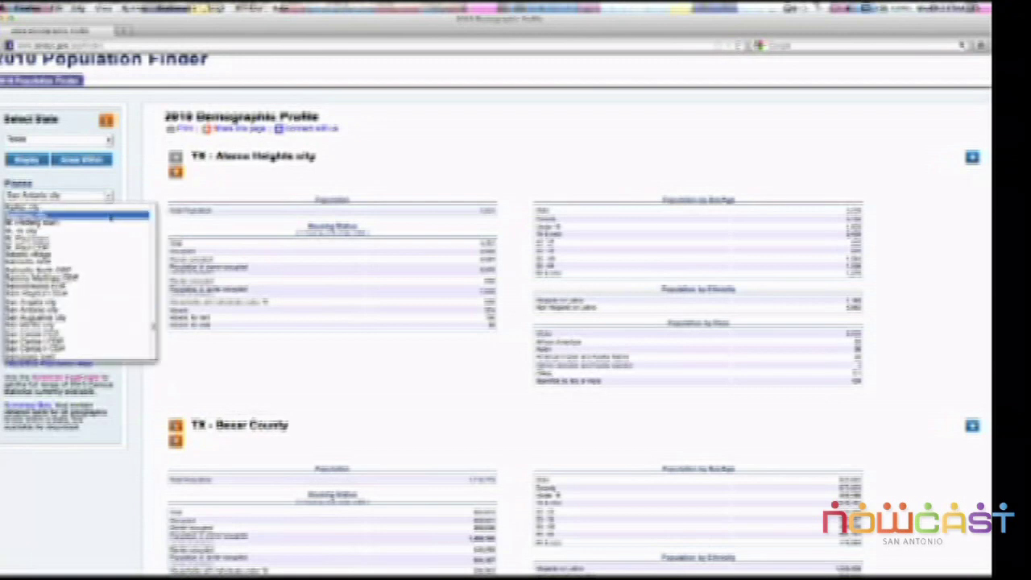
scroll(111, 215, "up", 3)
scroll(111, 218, "down", 6)
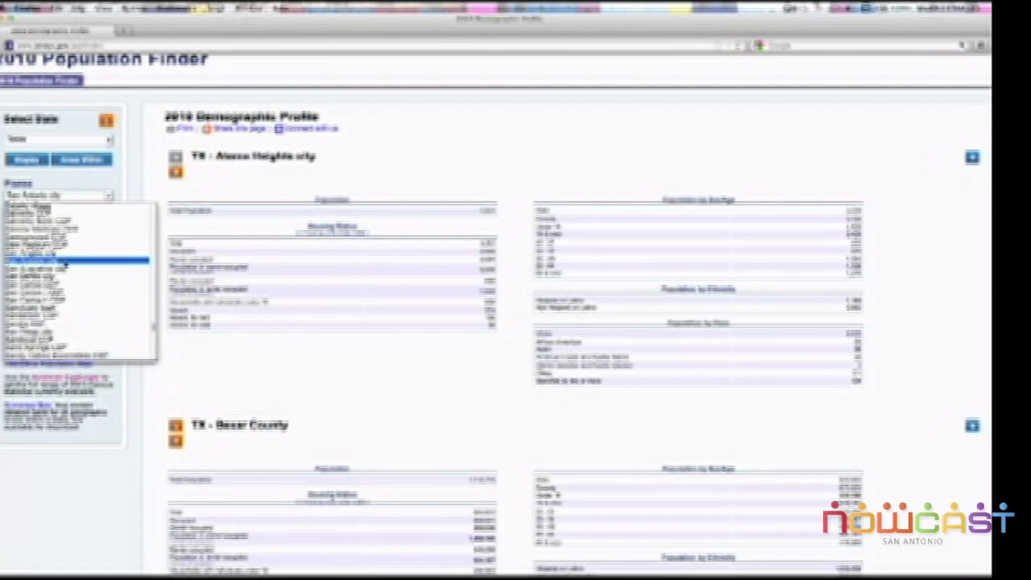
scroll(63, 267, "up", 1)
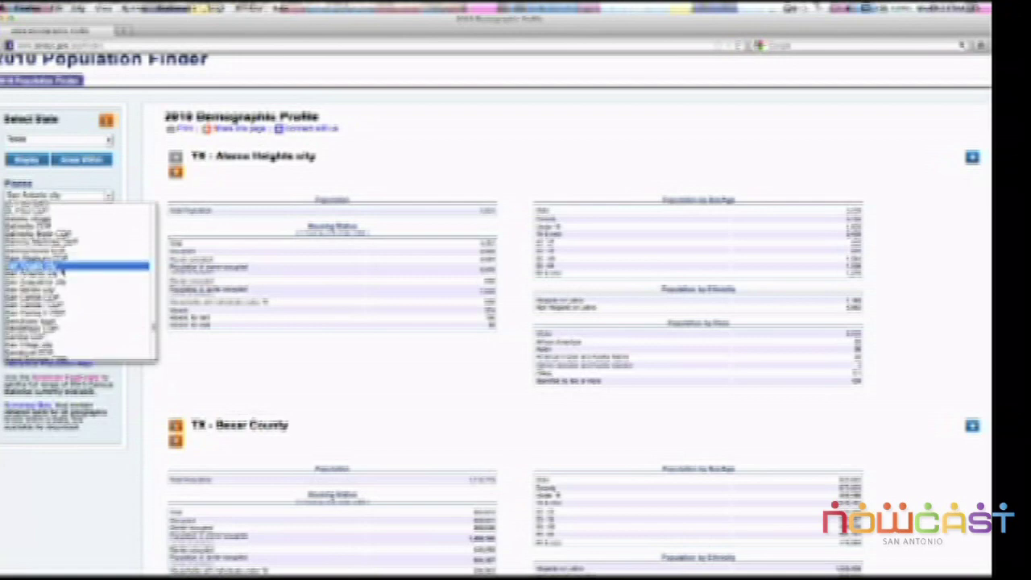
left_click(60, 274)
left_click(28, 215)
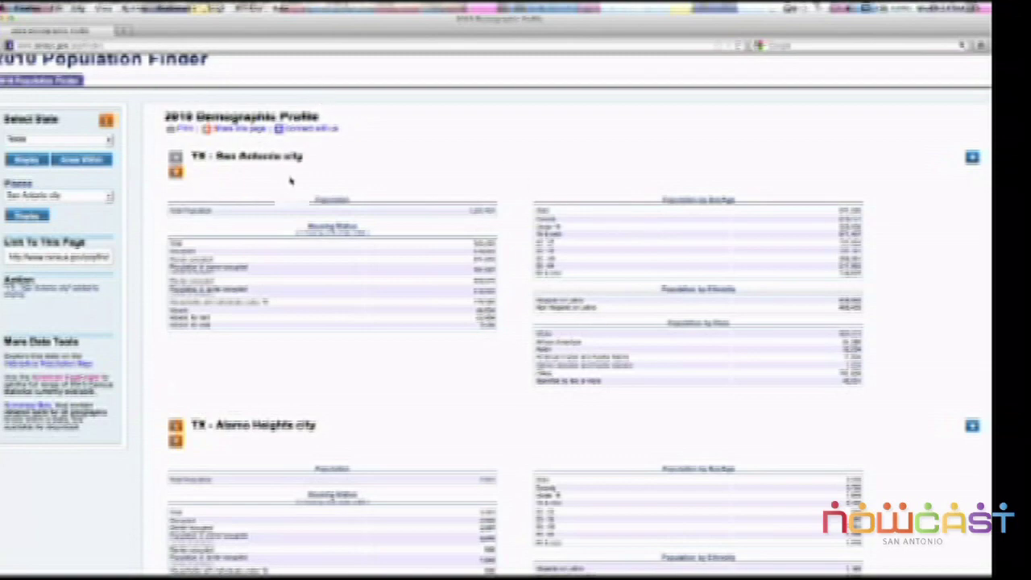
scroll(256, 165, "down", 3)
scroll(257, 165, "up", 4)
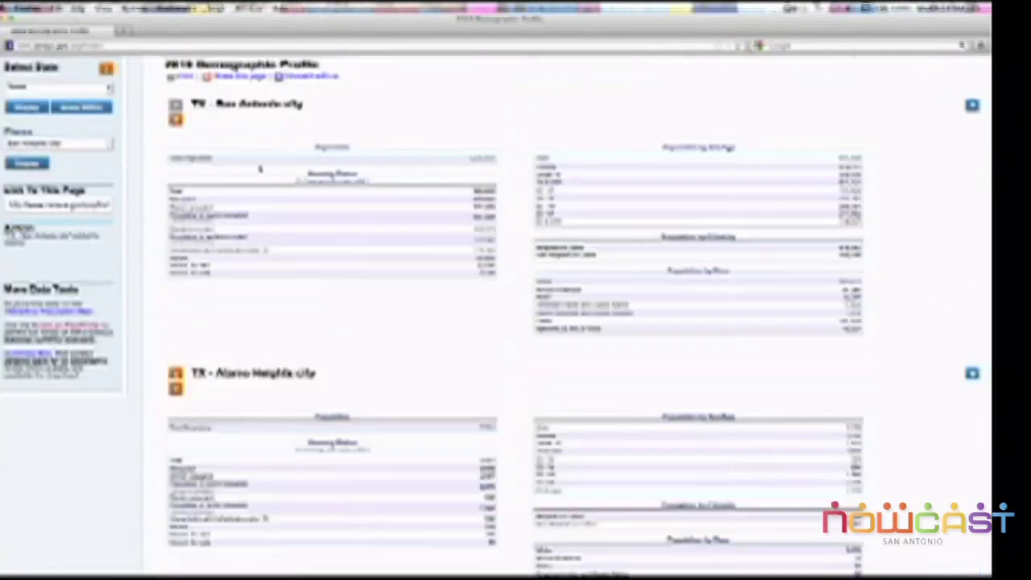
Look through the Texas places beginning with L, then close the list without displaying another profile.
left_click(110, 197)
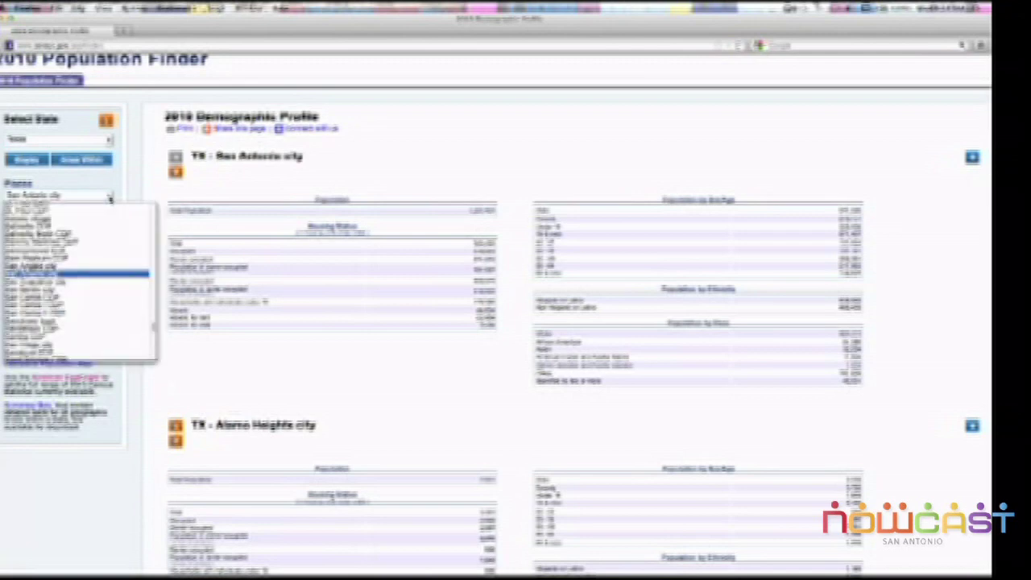
key("l")
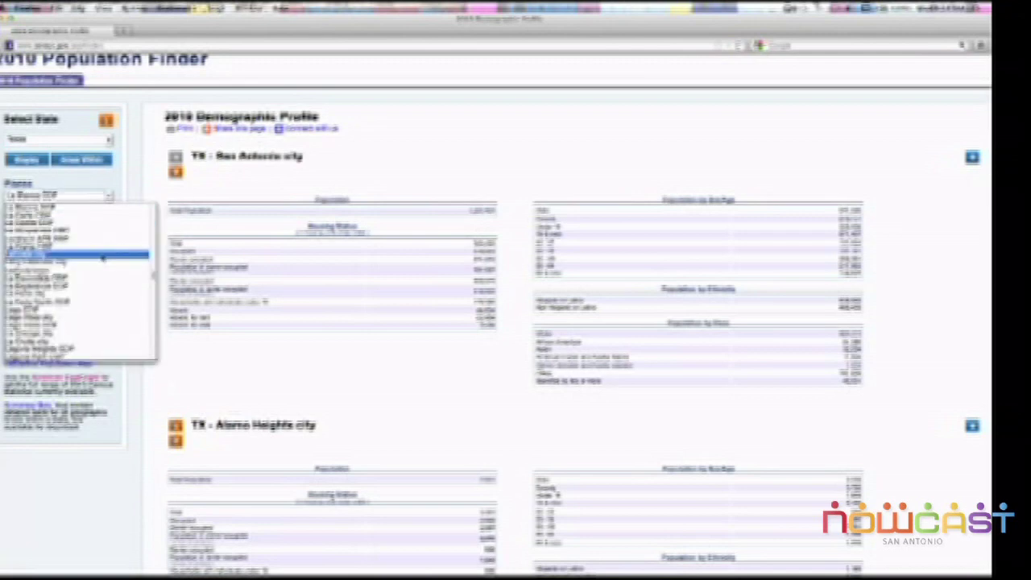
scroll(103, 258, "down", 3)
scroll(103, 258, "down", 5)
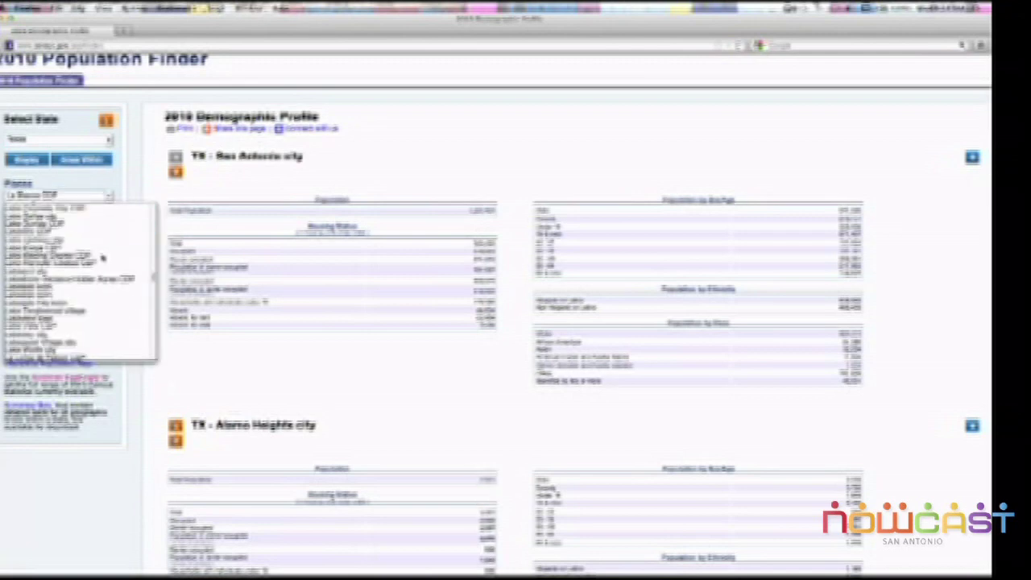
scroll(103, 258, "down", 5)
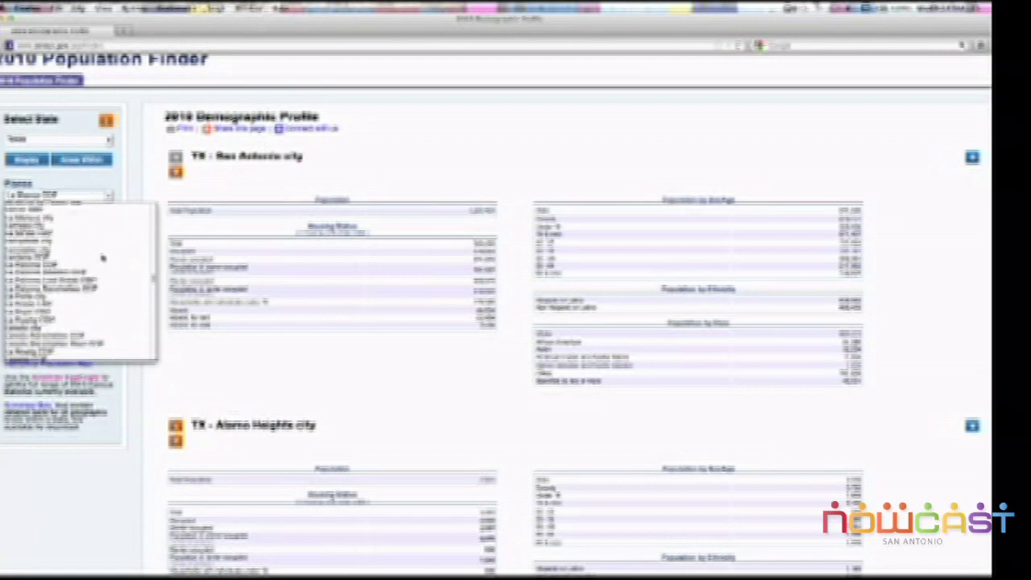
left_click(487, 182)
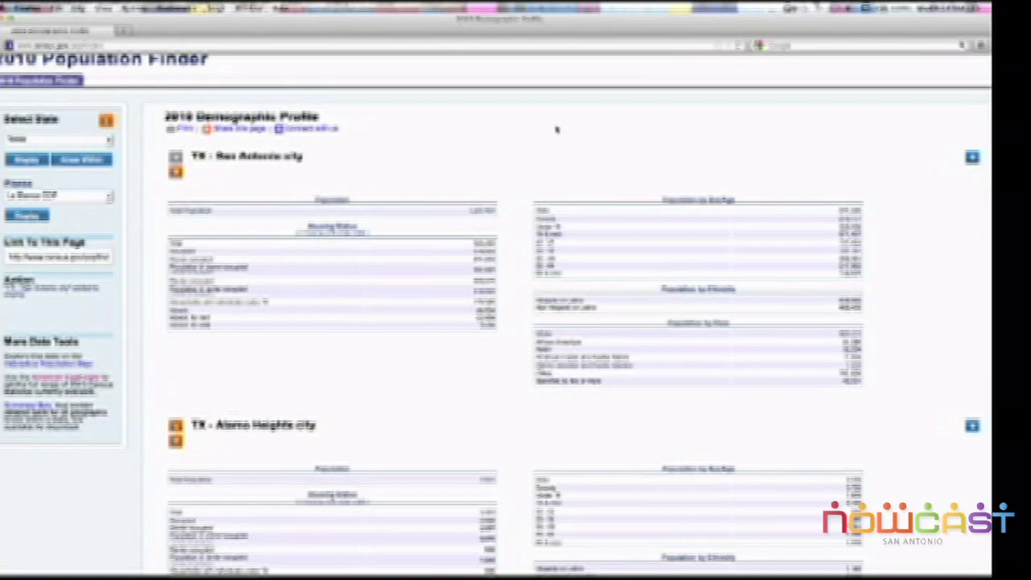
Review the stacked profiles for San Antonio city, Alamo Heights city and Bexar County.
scroll(391, 354, "down", 10)
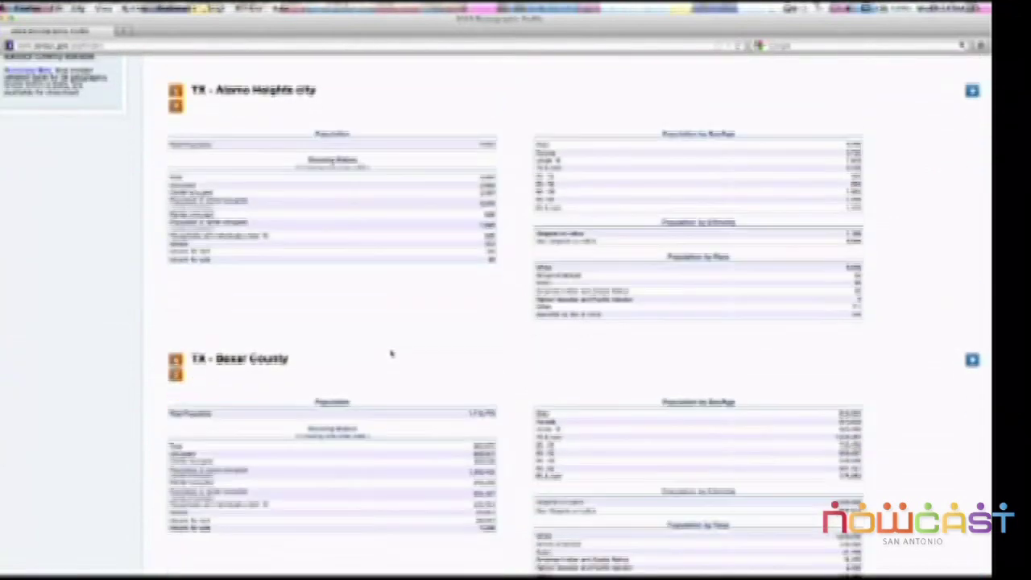
scroll(391, 351, "up", 5)
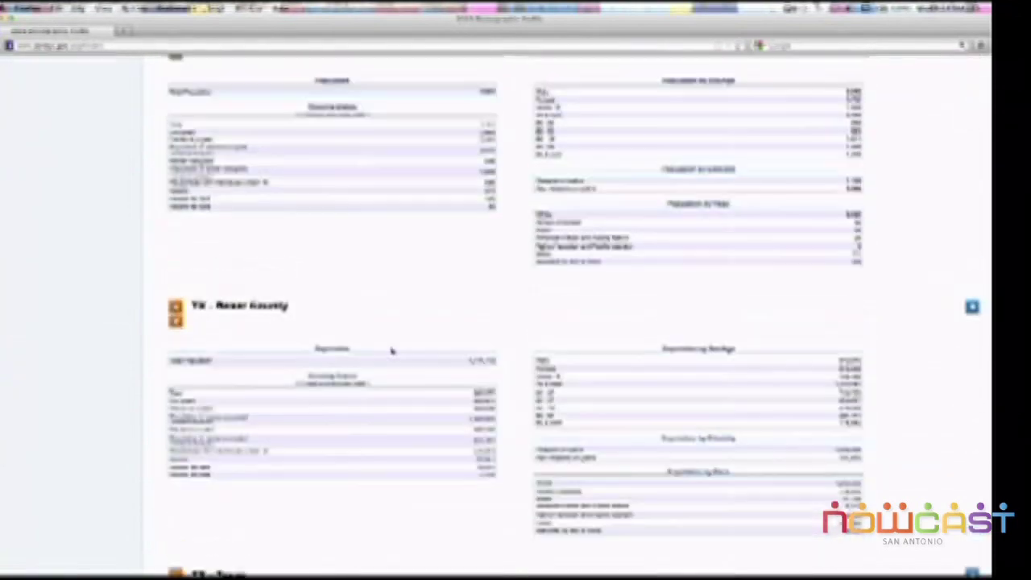
scroll(391, 350, "up", 5)
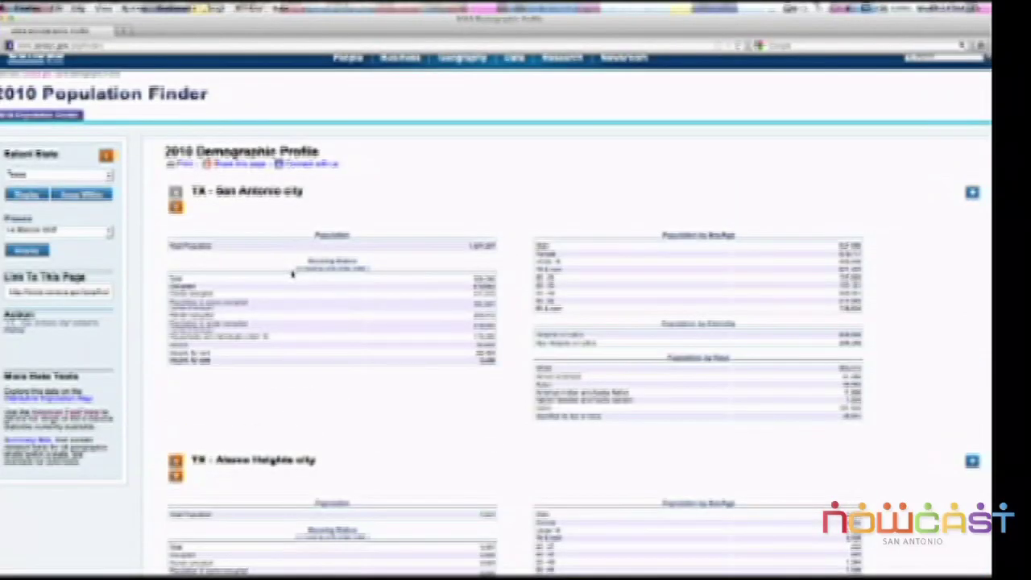
Compare the population, housing, age, ethnicity and race figures across the San Antonio city, Alamo Heights city, Bexar County and Texas profiles.
scroll(292, 274, "down", 10)
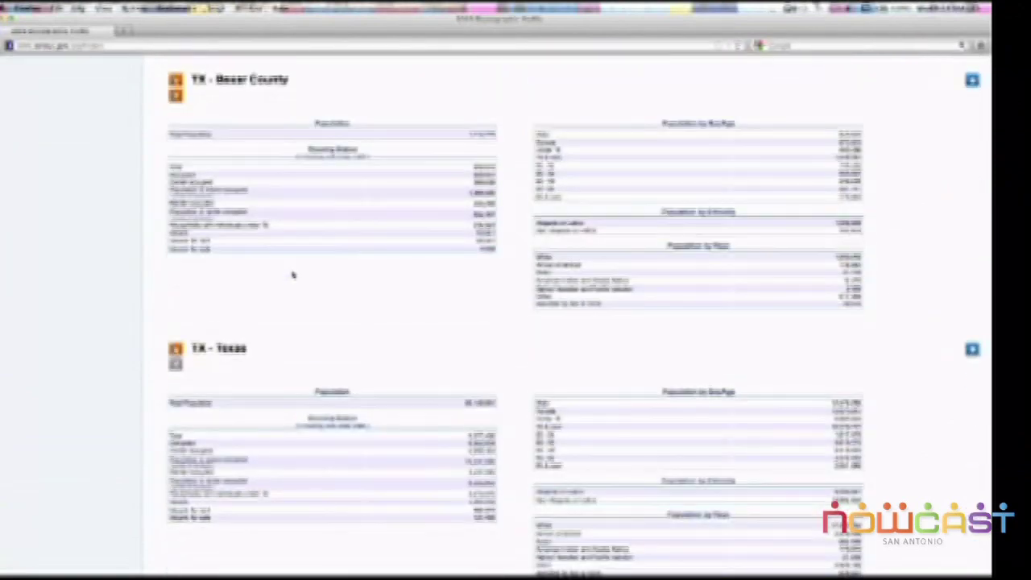
scroll(293, 274, "up", 5)
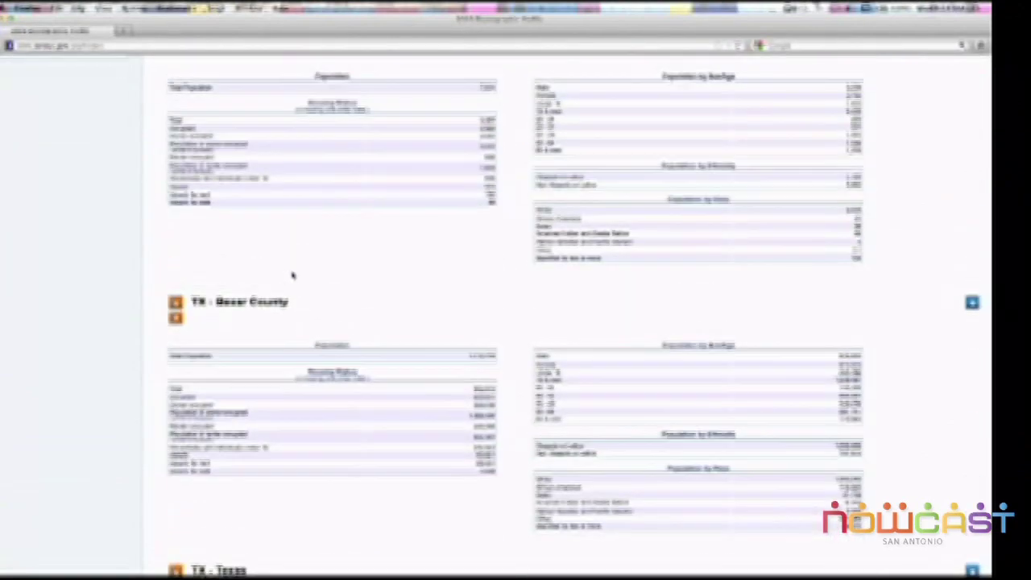
scroll(292, 275, "up", 4)
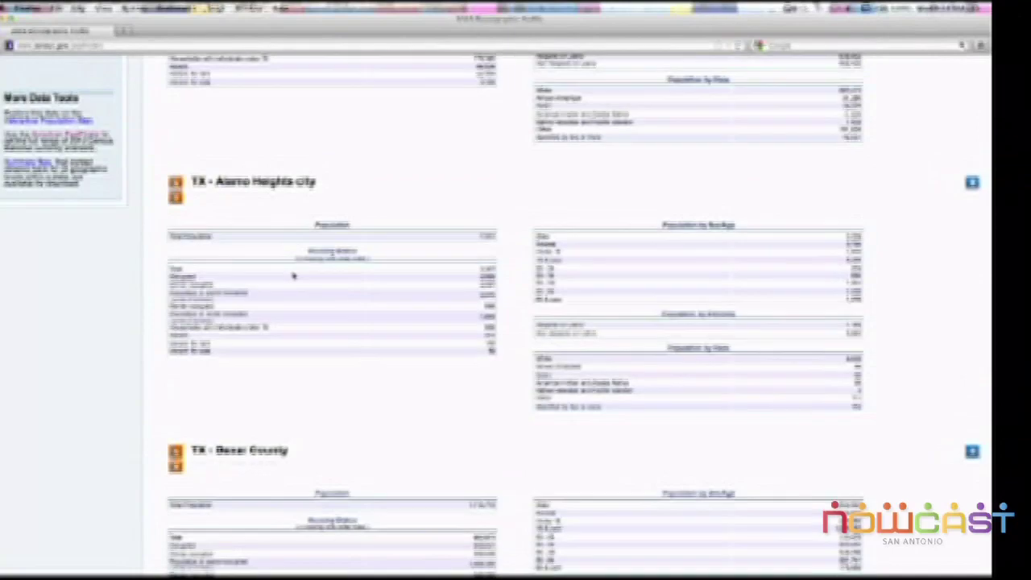
scroll(292, 274, "up", 5)
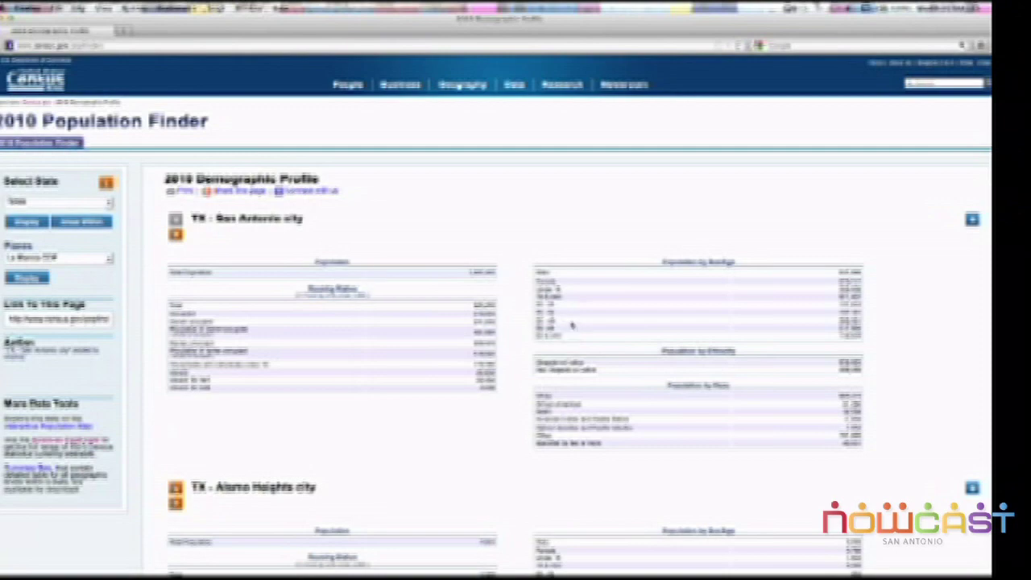
scroll(573, 326, "down", 5)
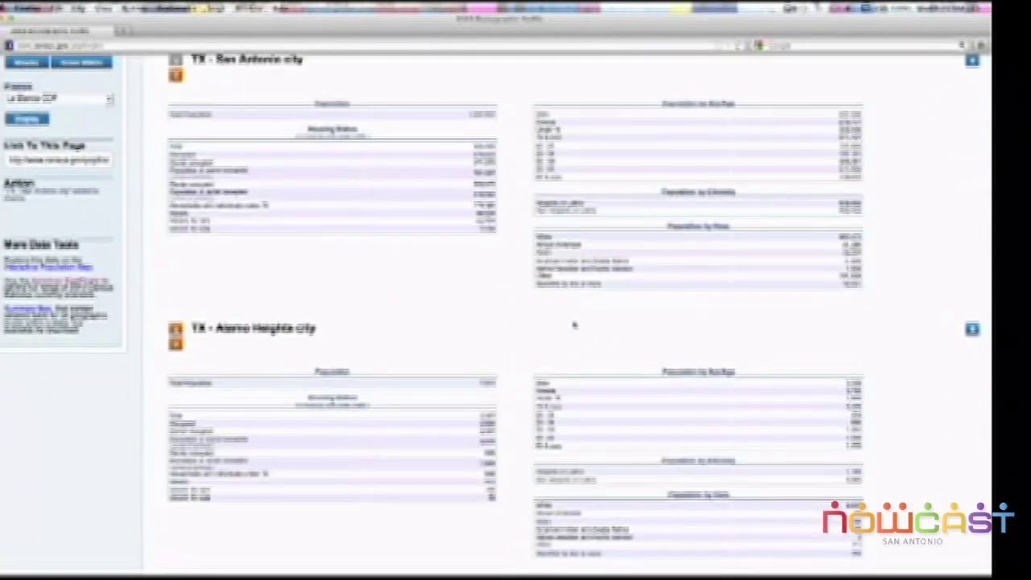
scroll(573, 325, "down", 6)
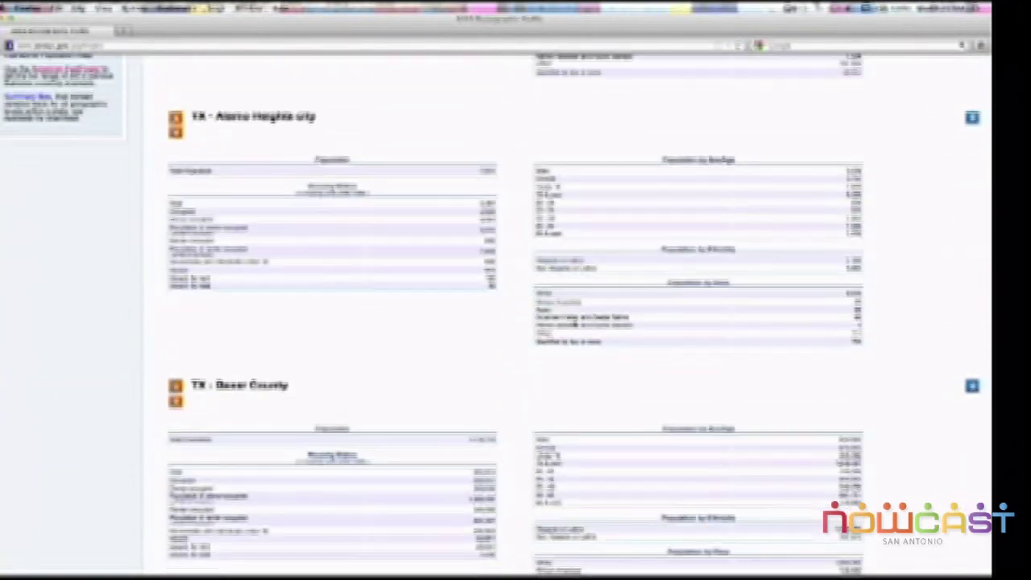
scroll(573, 324, "down", 8)
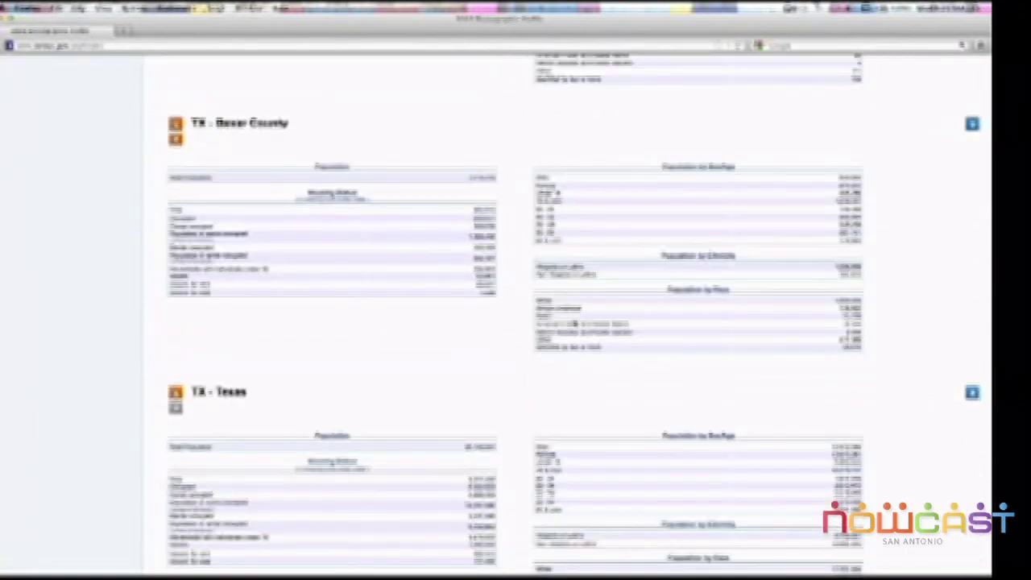
scroll(574, 323, "down", 4)
scroll(575, 323, "up", 7)
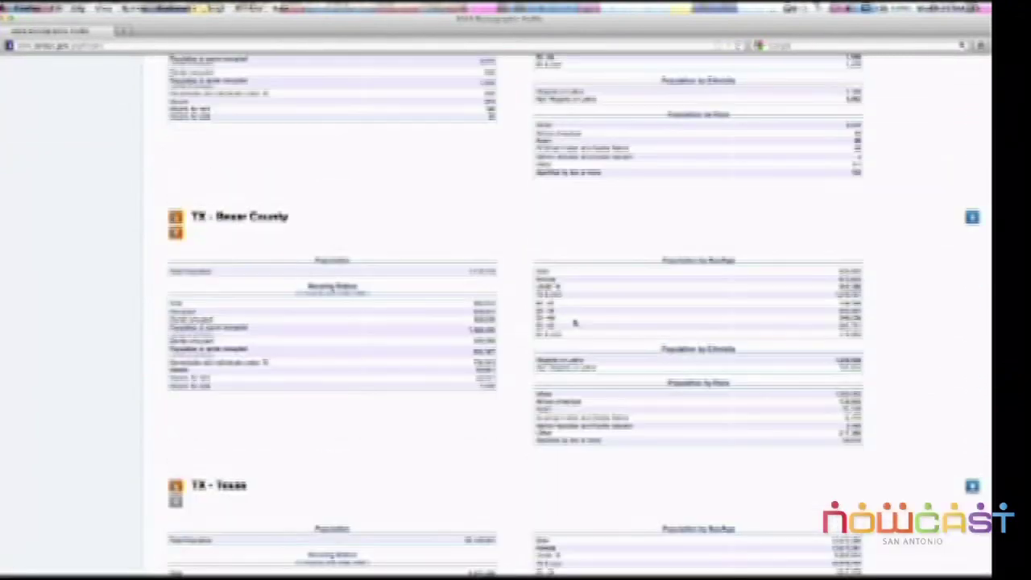
scroll(575, 323, "up", 8)
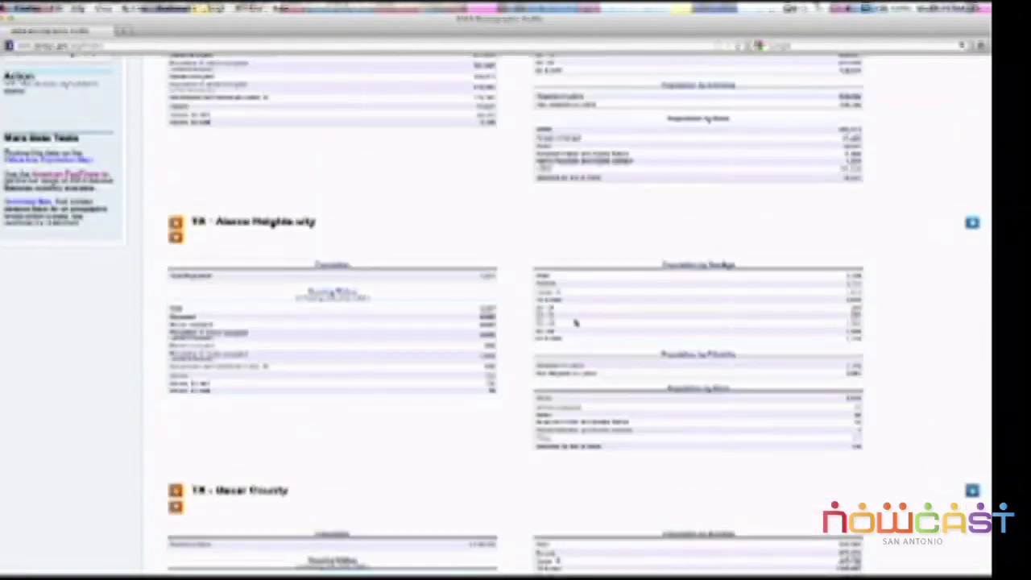
scroll(575, 323, "up", 4)
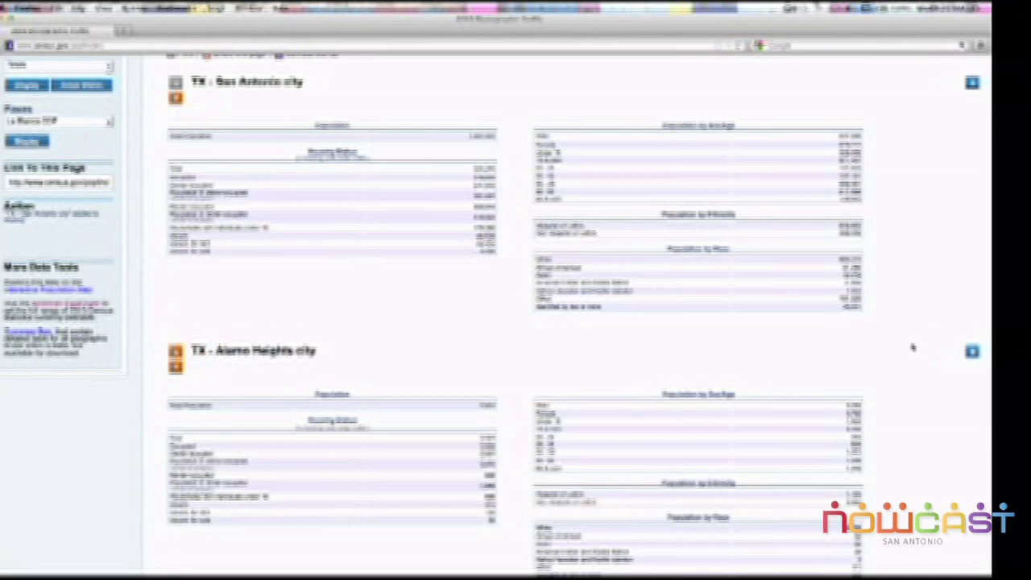
List the counties within Texas, choose Bexar County and try to display its demographic profile again.
scroll(904, 346, "up", 3)
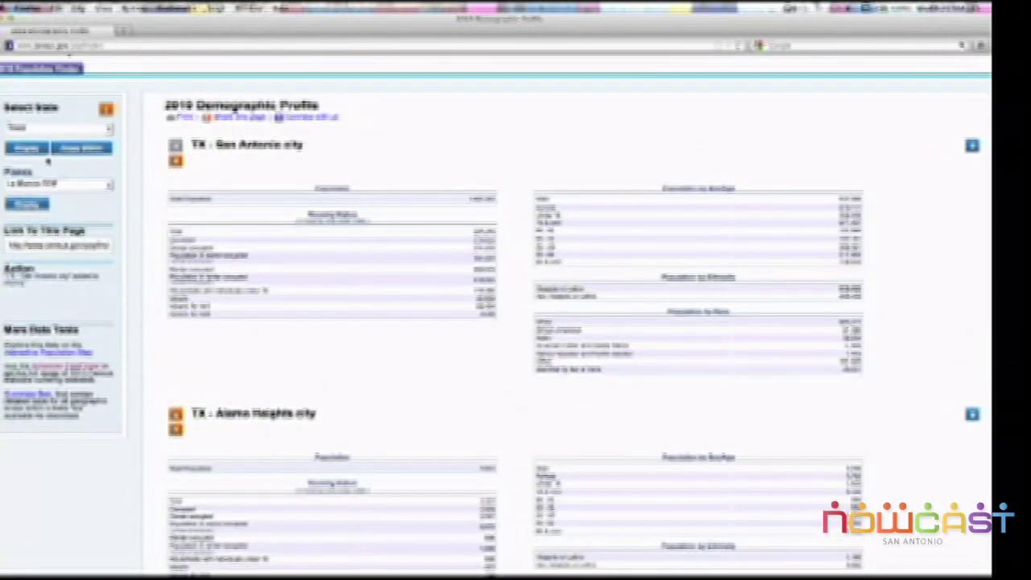
left_click(86, 150)
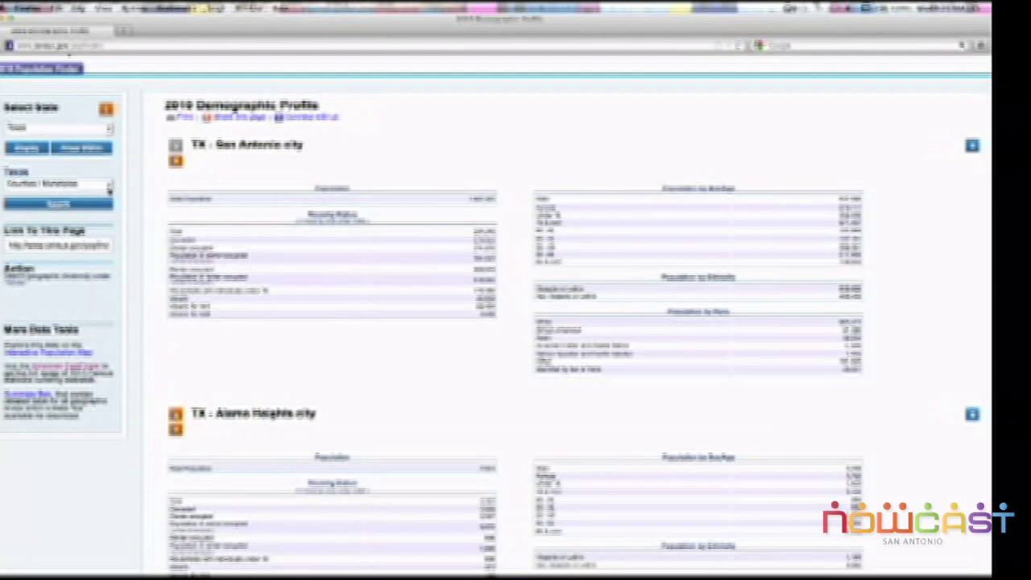
left_click(68, 205)
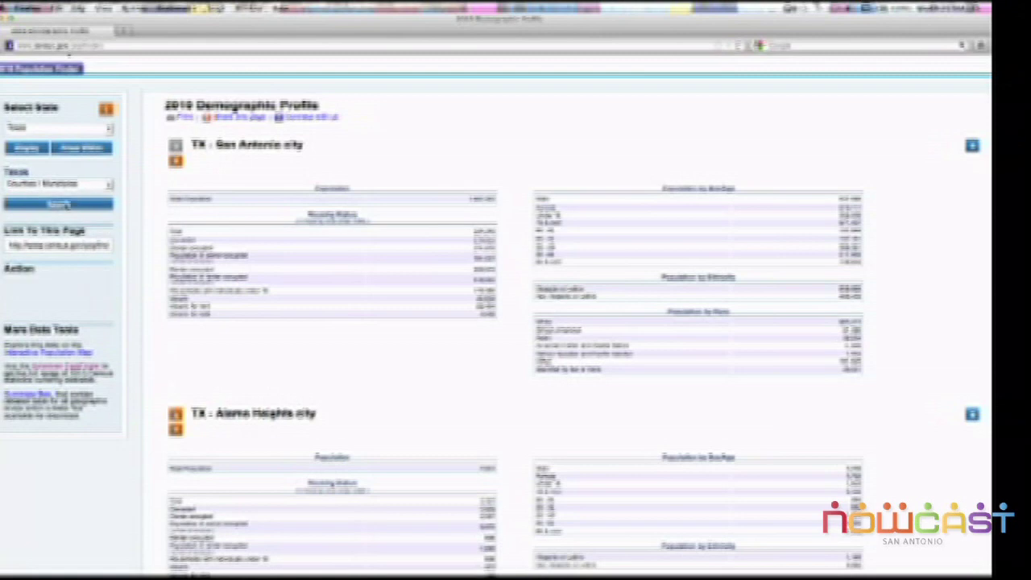
left_click(109, 184)
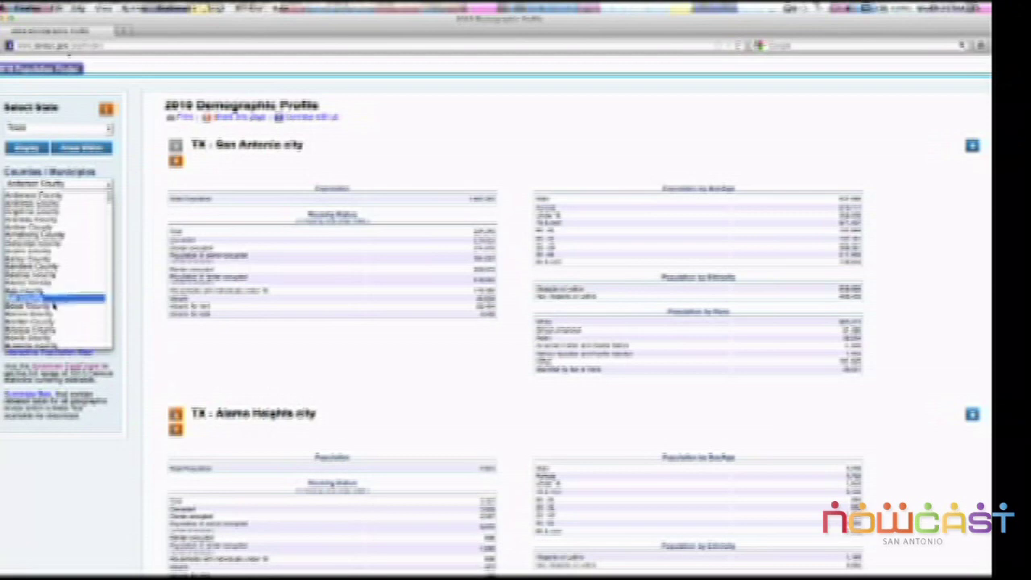
left_click(56, 305)
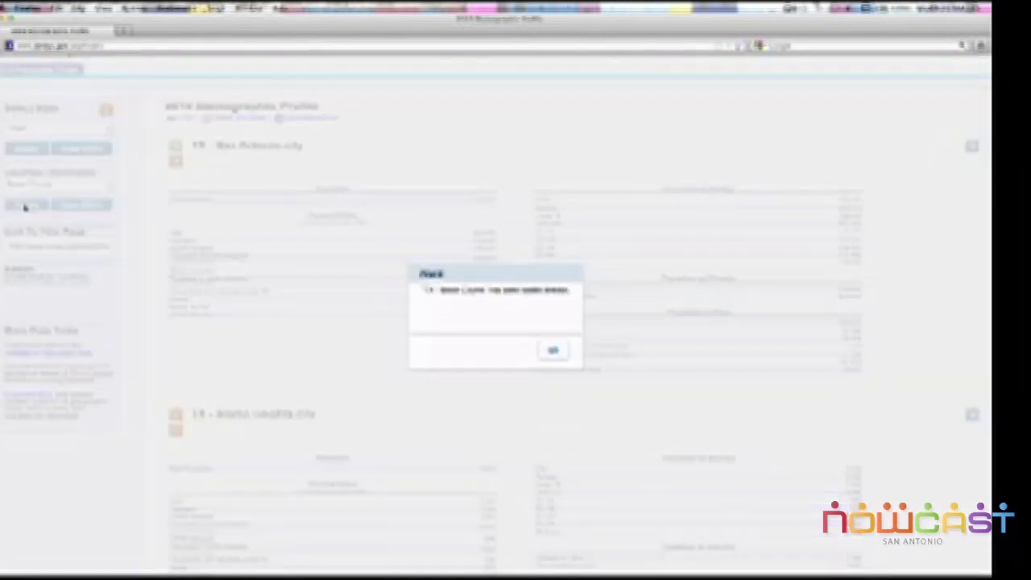
left_click(24, 206)
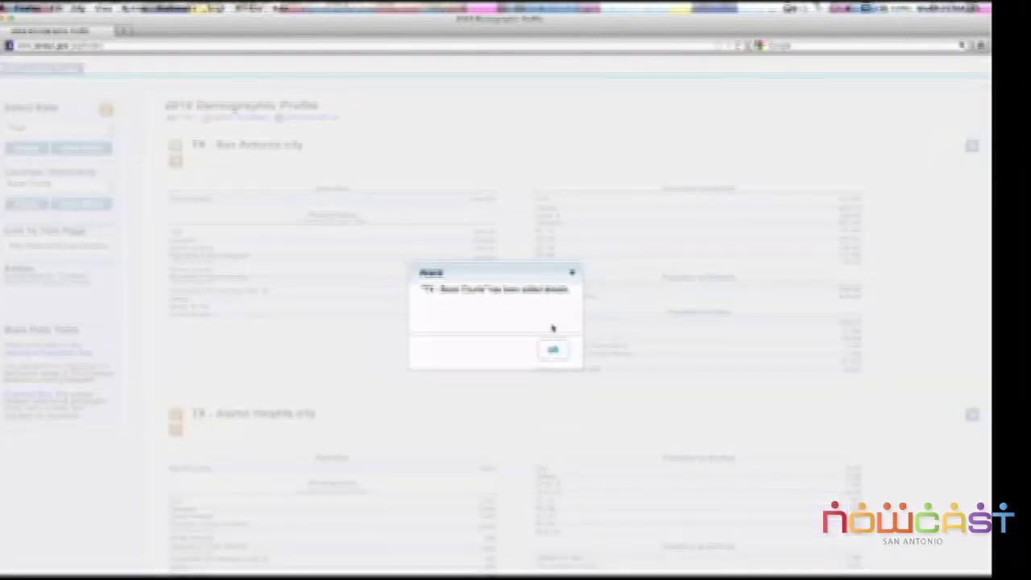
left_click(553, 352)
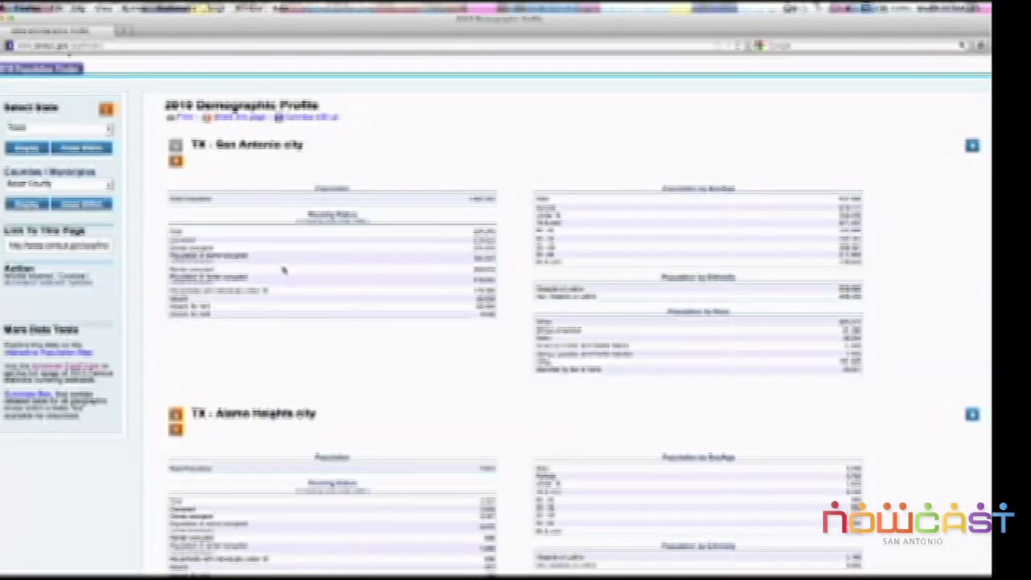
Search for the census tracts within Bexar County.
left_click(95, 206)
left_click(107, 240)
left_click(49, 254)
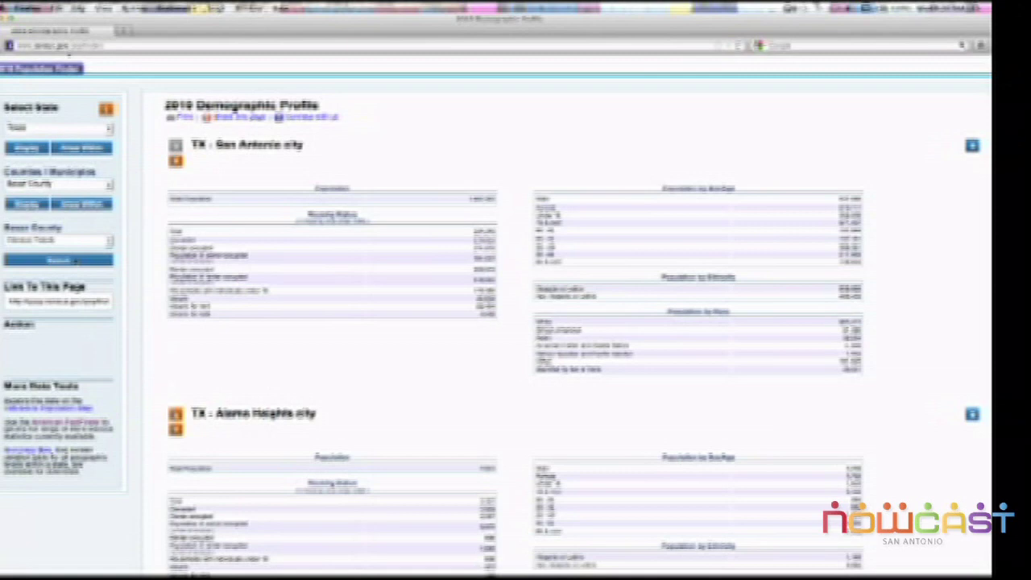
Find Census Tract 1919 among the Bexar County tracts and display its demographic profile.
left_click(113, 246)
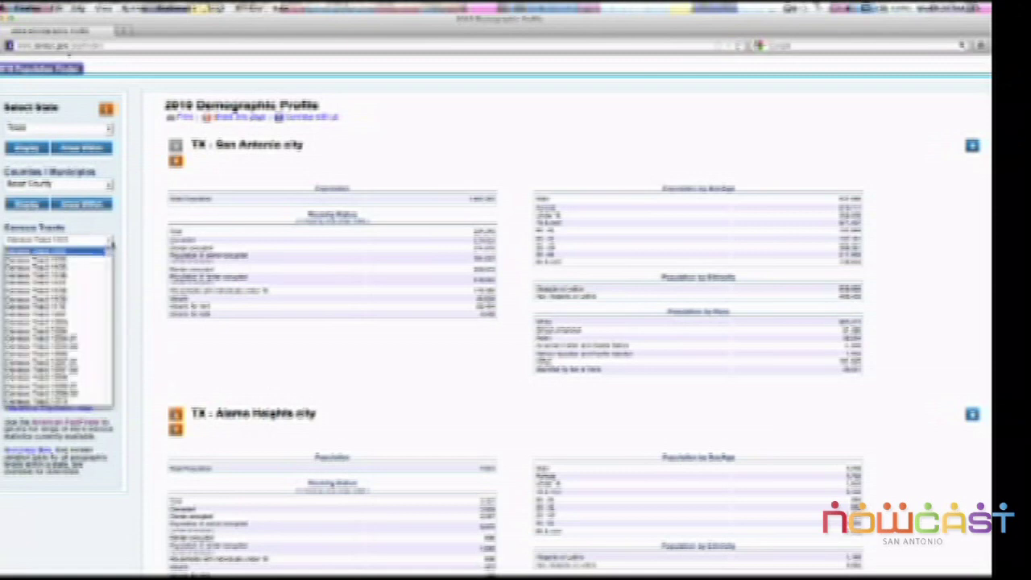
scroll(84, 342, "down", 10)
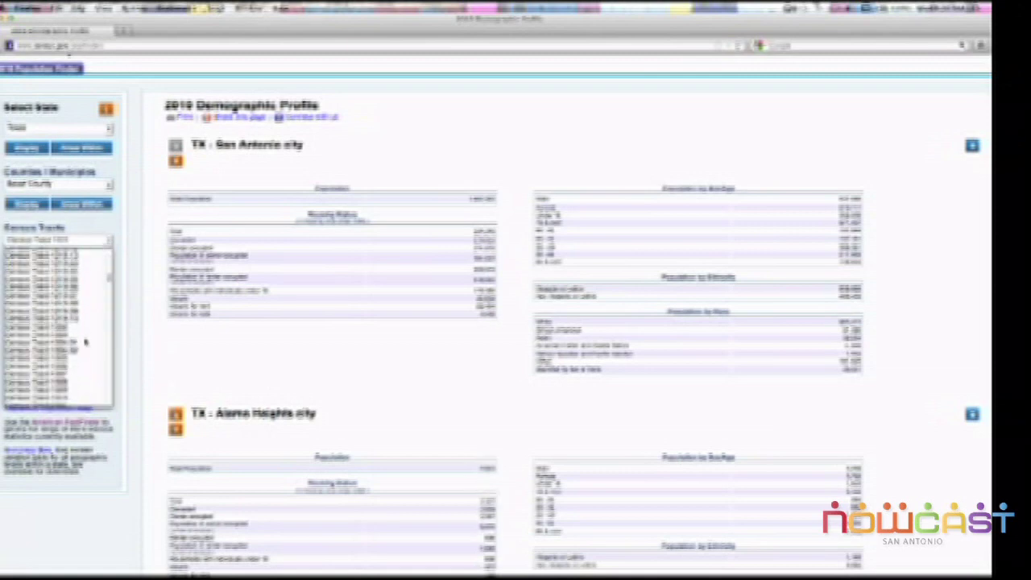
scroll(88, 339, "down", 6)
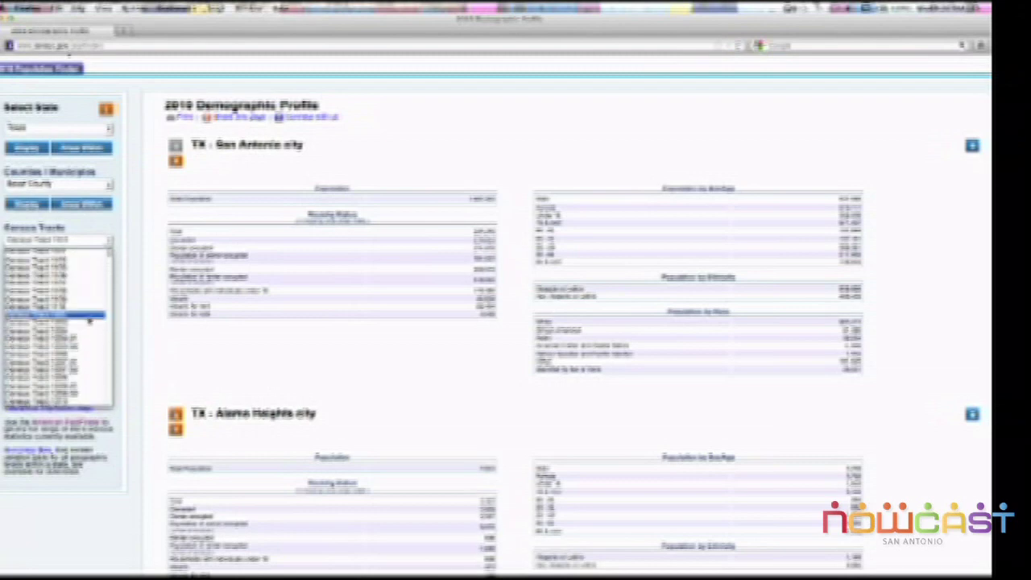
scroll(86, 323, "down", 5)
scroll(85, 323, "down", 5)
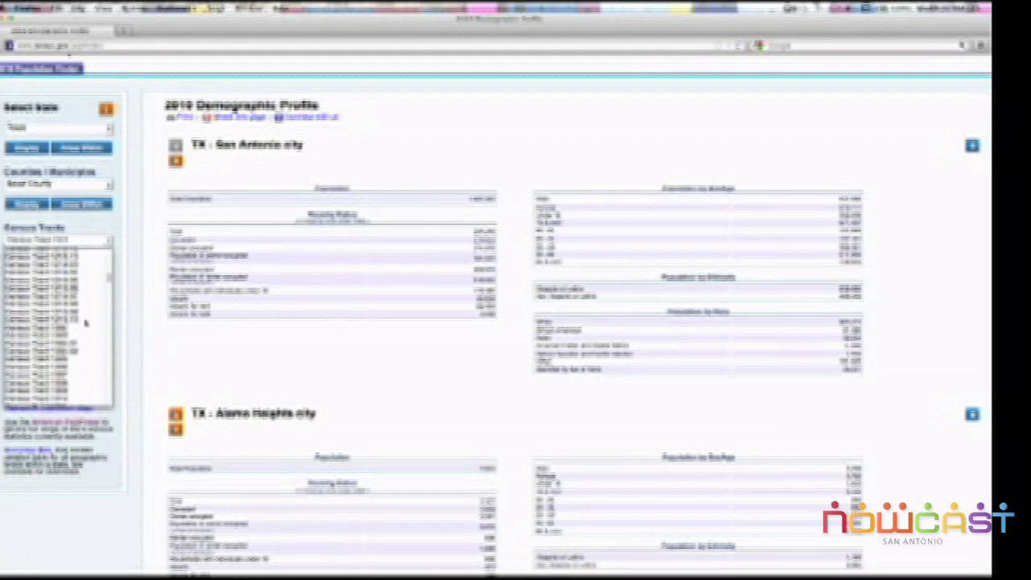
scroll(74, 326, "down", 8)
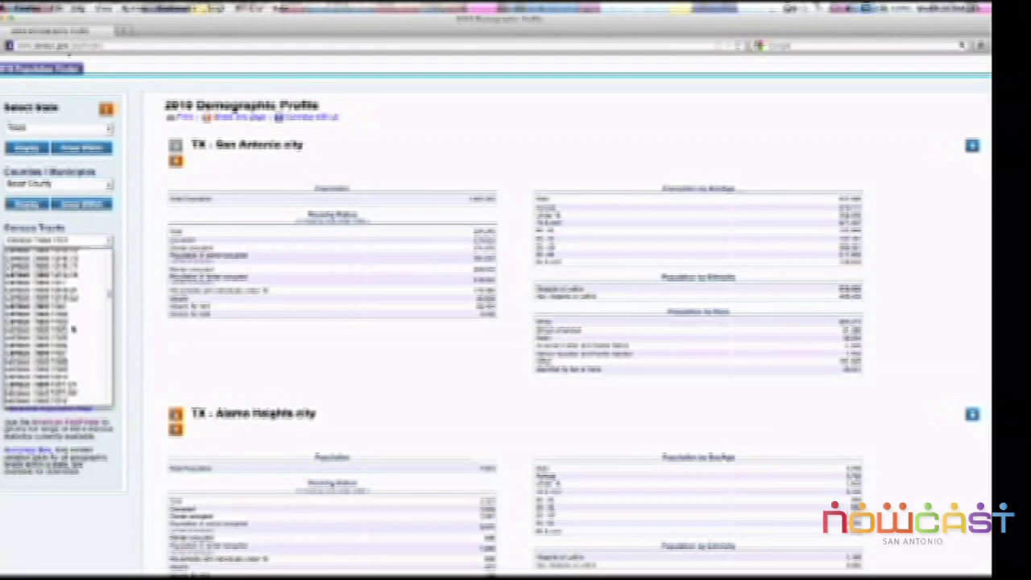
scroll(72, 329, "down", 10)
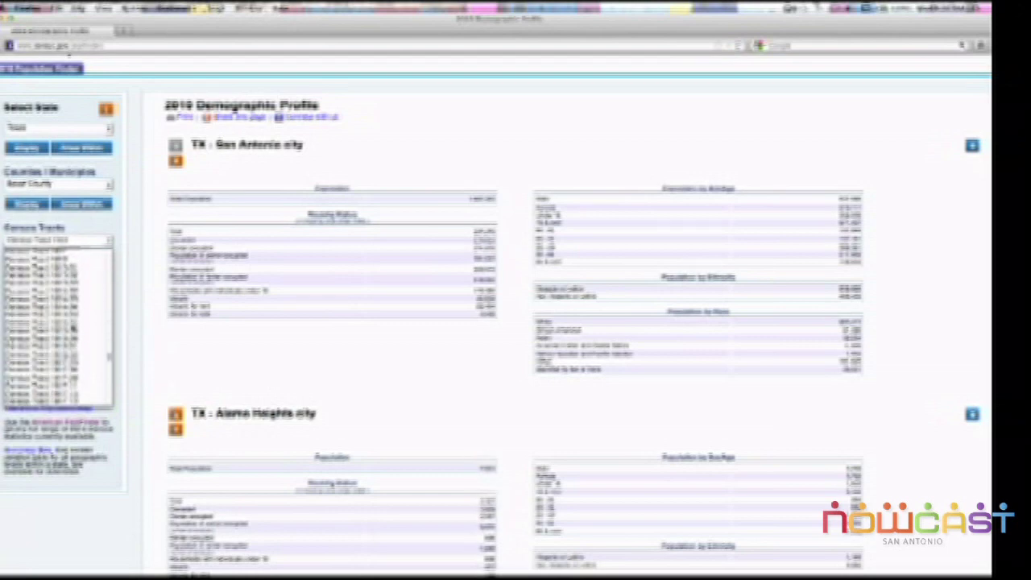
scroll(73, 329, "down", 10)
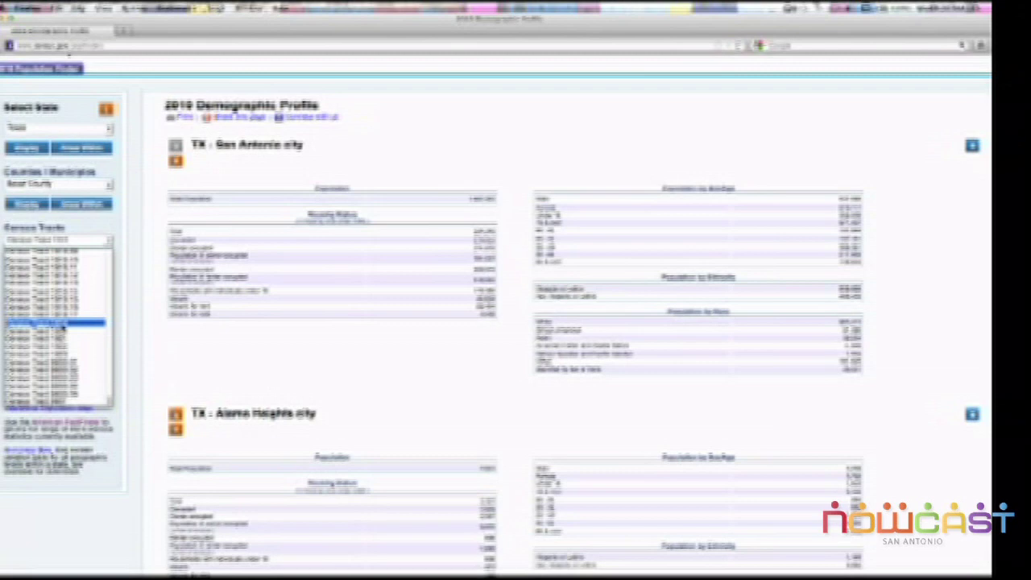
scroll(60, 329, "down", 5)
scroll(54, 341, "down", 2)
scroll(55, 342, "down", 5)
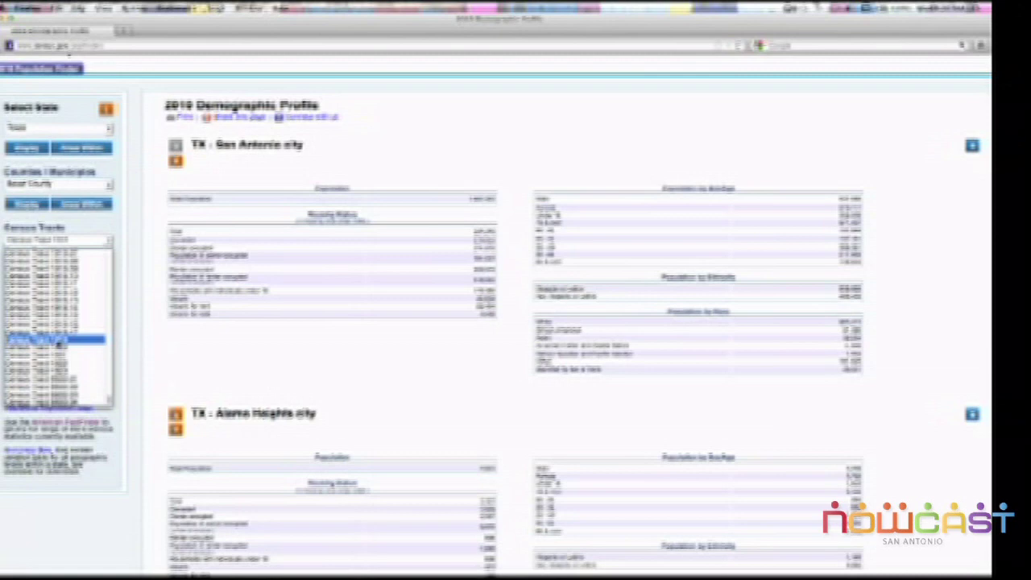
left_click(55, 339)
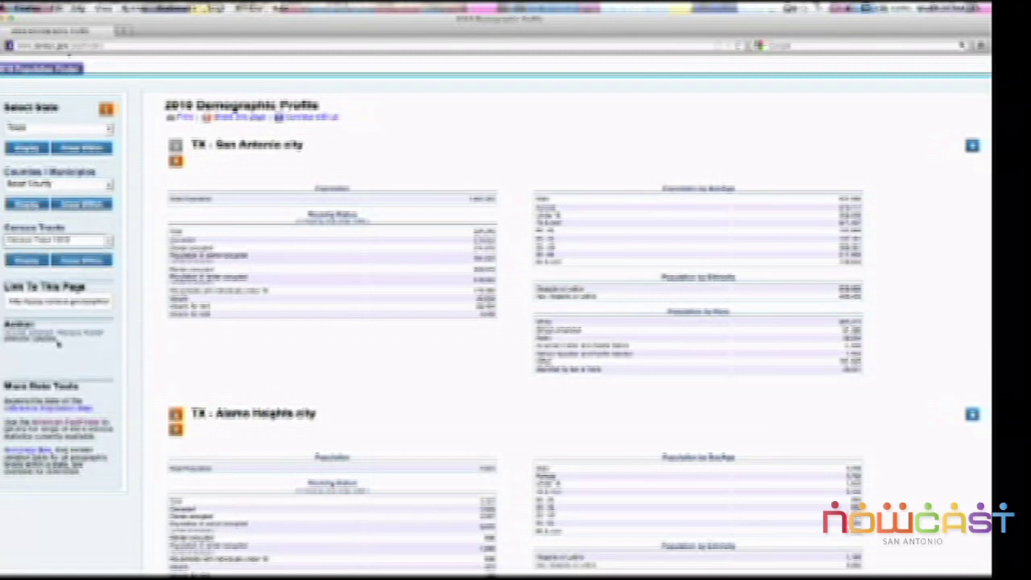
left_click(32, 262)
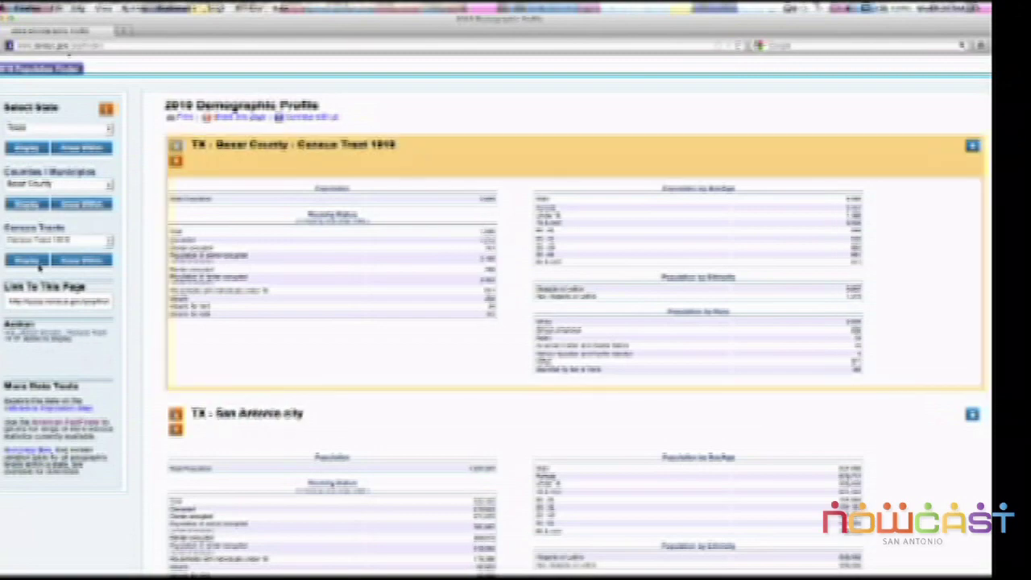
Compare the Census Tract 1919 profile with the San Antonio city profile, focusing on the ethnicity and race tables.
scroll(340, 307, "down", 3)
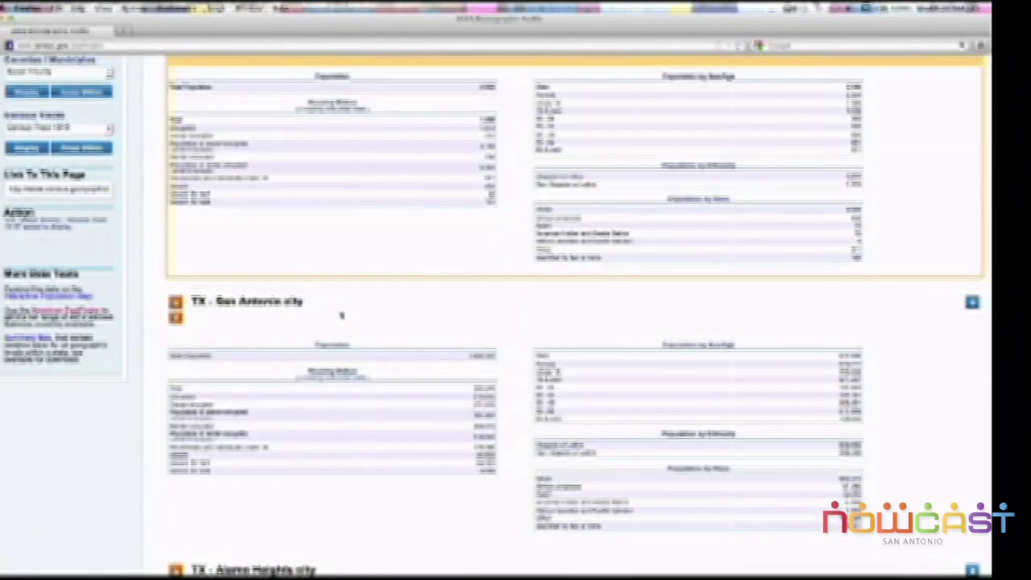
scroll(340, 315, "down", 1)
scroll(341, 315, "down", 2)
scroll(341, 315, "up", 6)
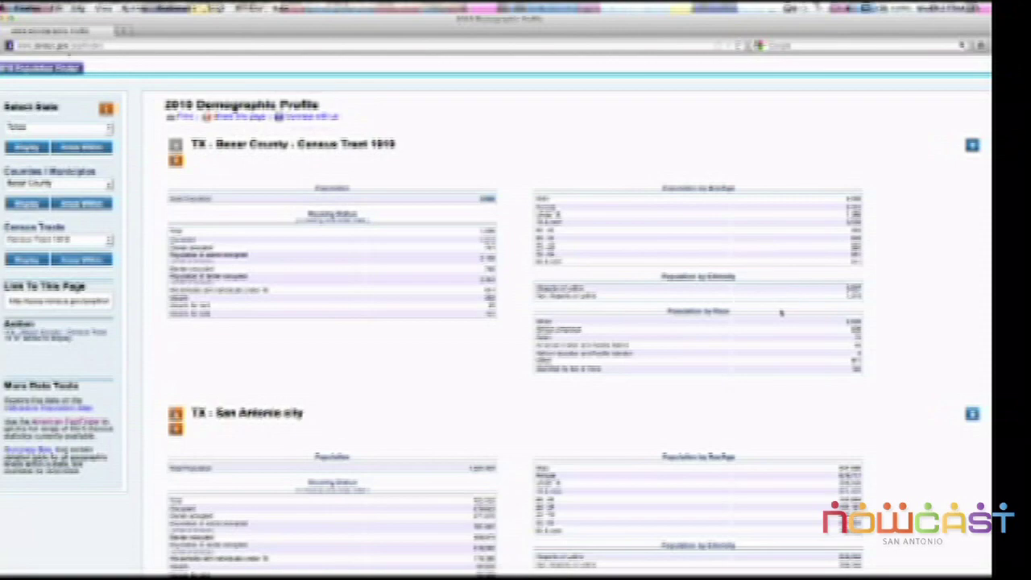
scroll(749, 296, "down", 3)
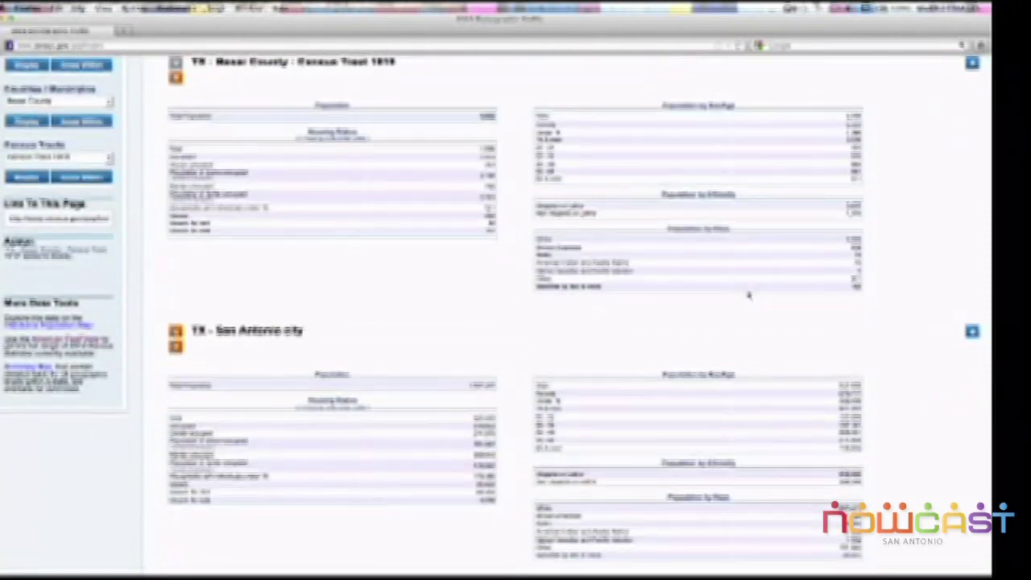
scroll(749, 295, "down", 2)
scroll(749, 296, "up", 2)
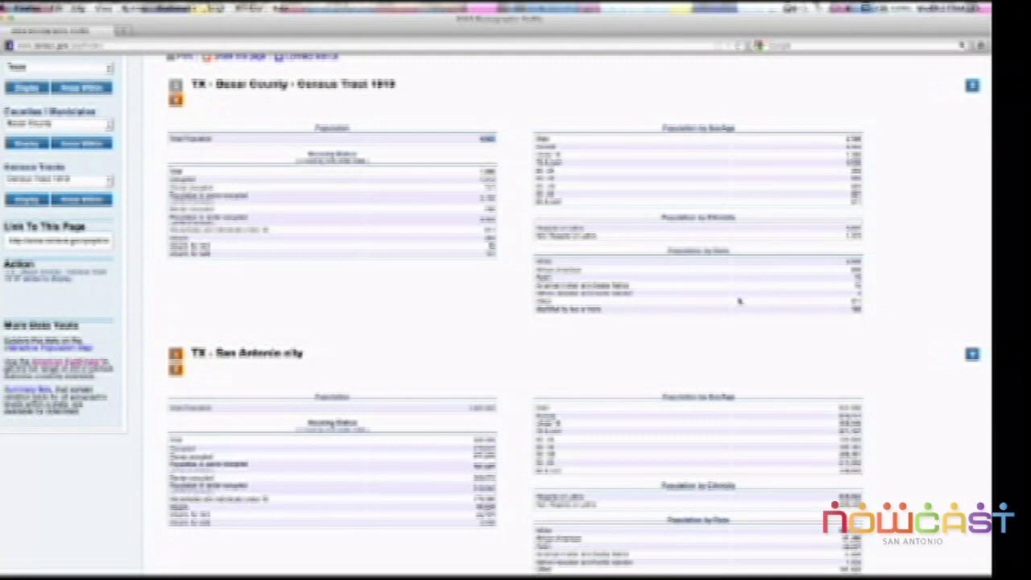
scroll(739, 301, "up", 2)
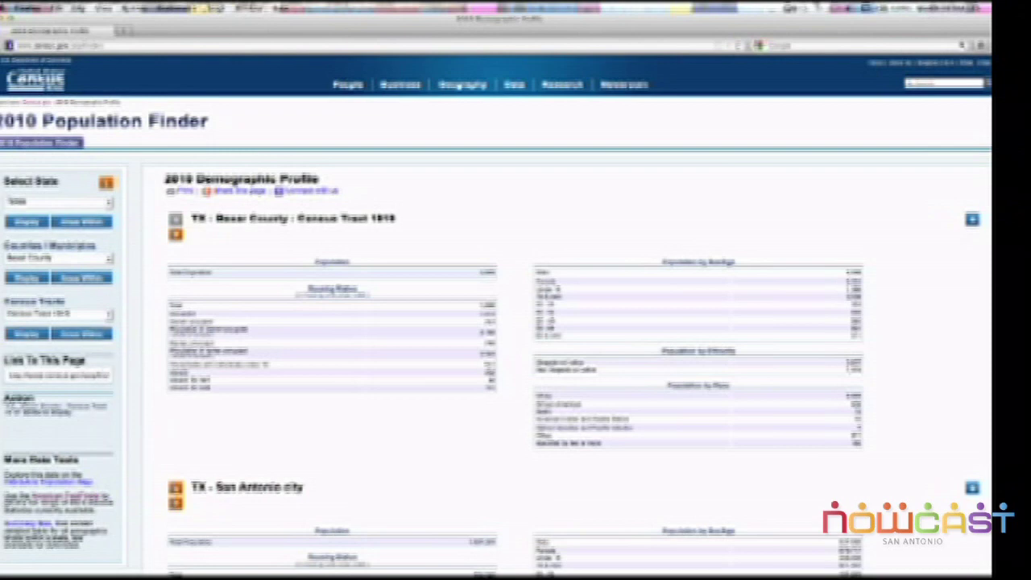
left_click_drag(12, 377, 105, 389)
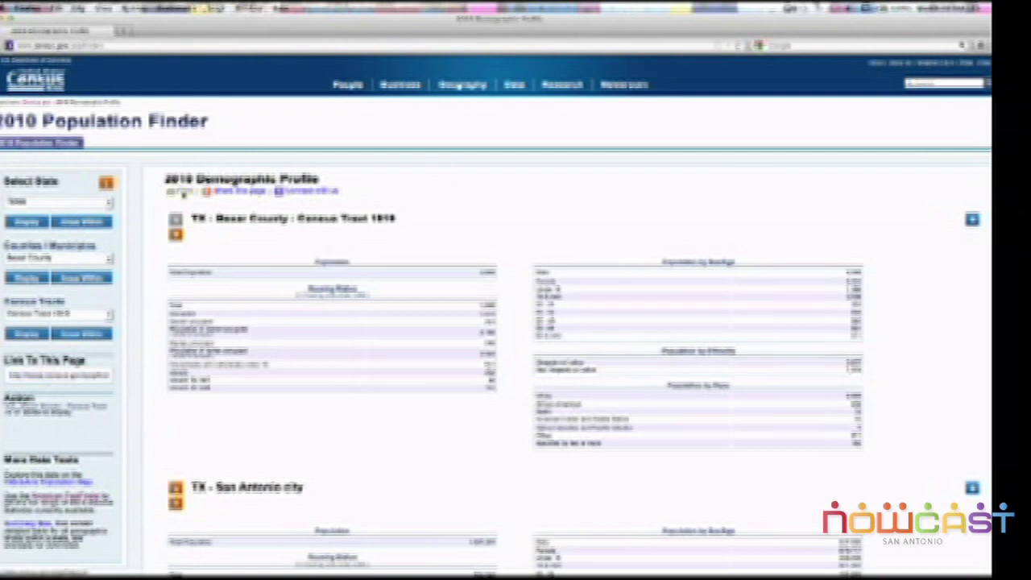
left_click(184, 194)
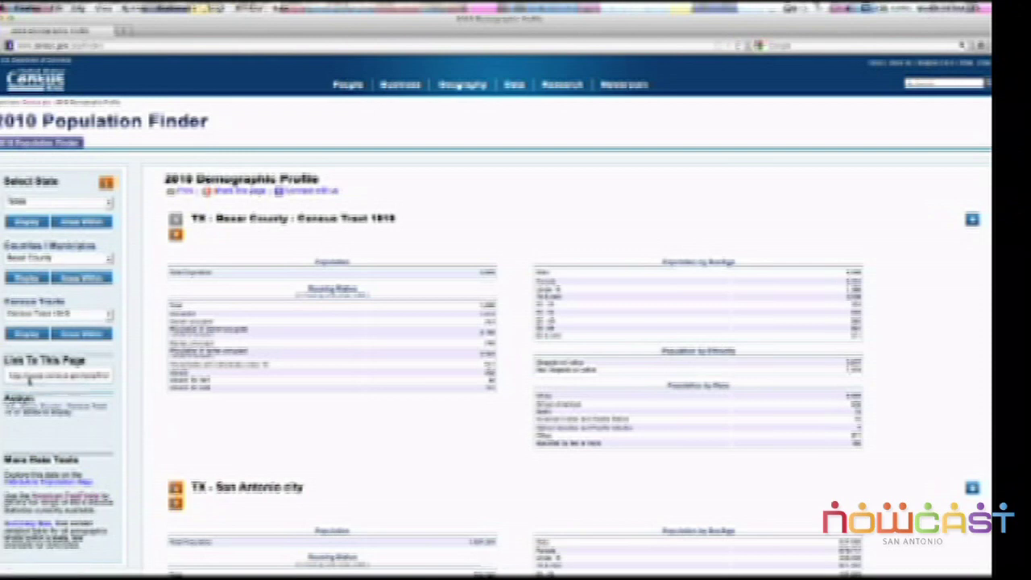
Leave the 2010 Population Finder for the Texas QuickFacts page and open American FactFinder from the site's data resources.
left_click_drag(10, 375, 156, 391)
left_click(8, 46)
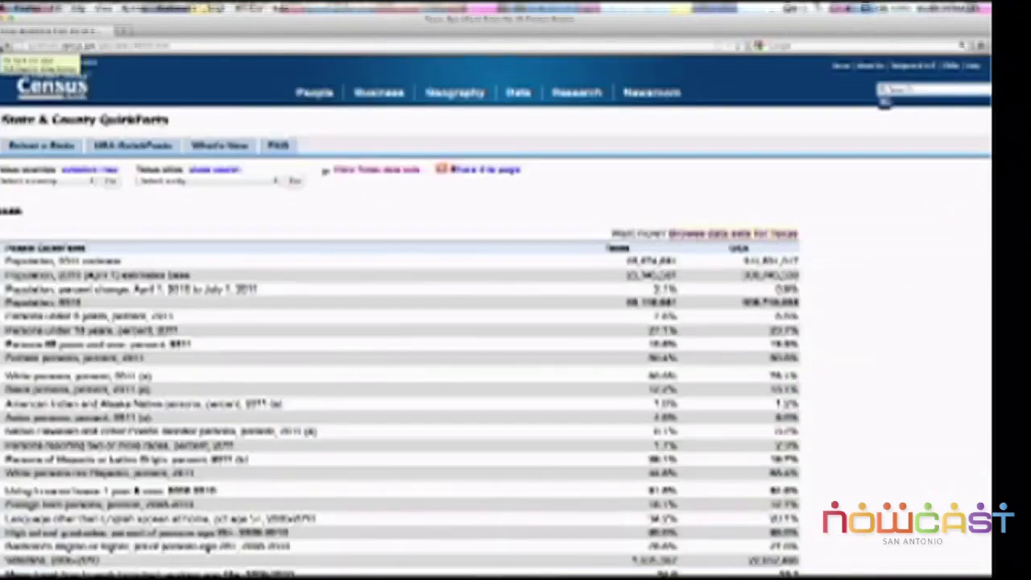
mouse_move(538, 97)
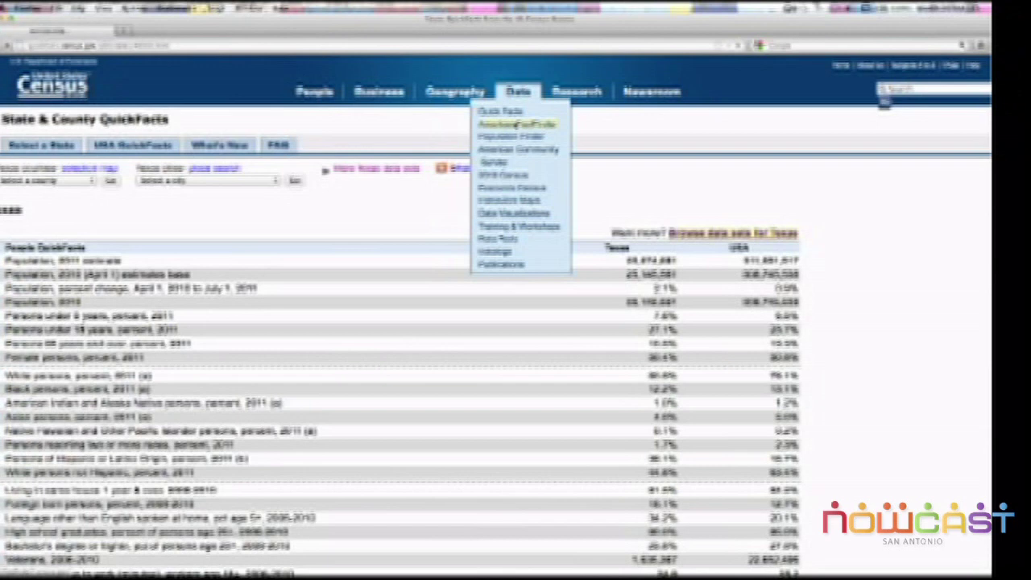
left_click(516, 125)
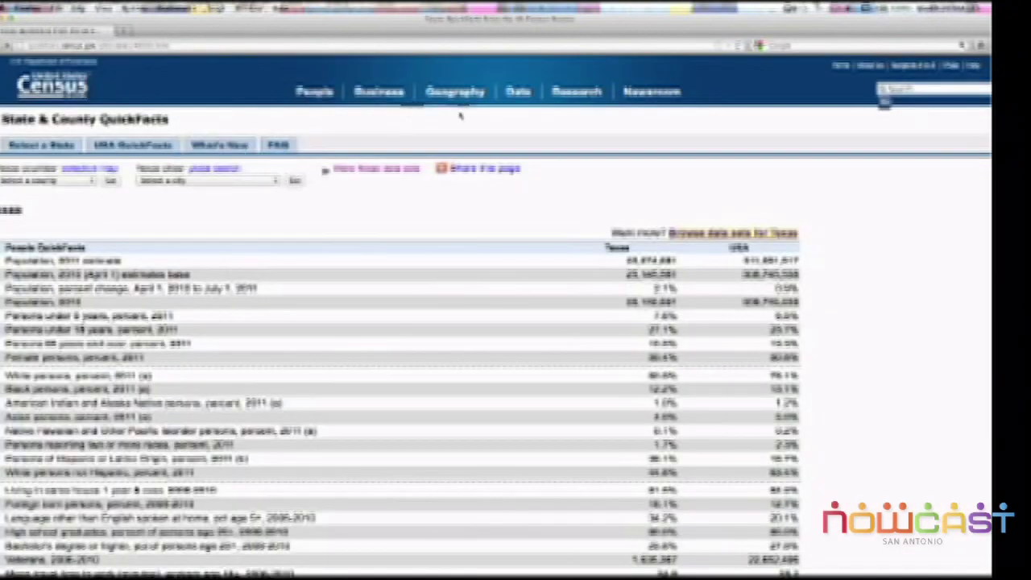
mouse_move(518, 91)
left_click(506, 125)
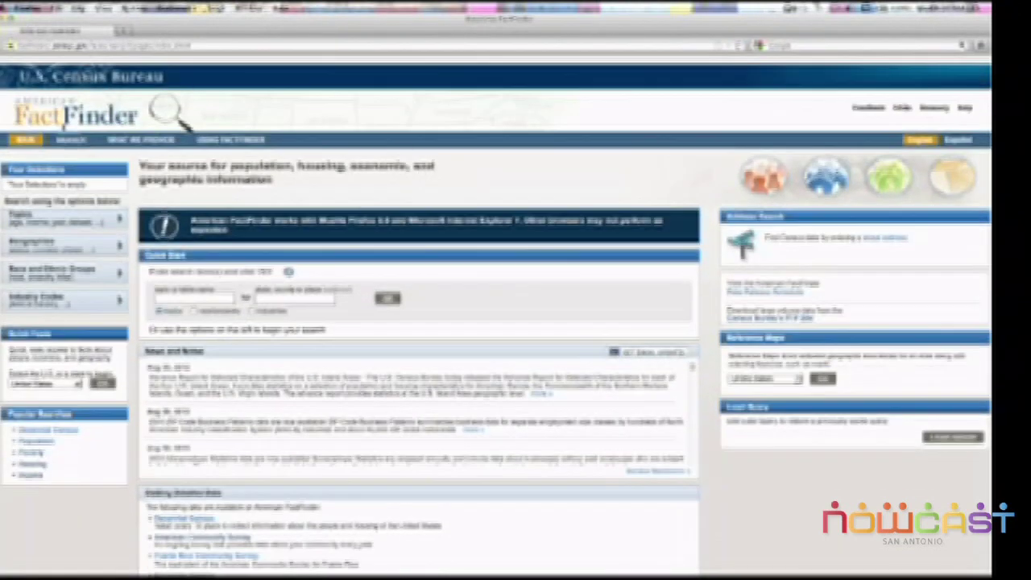
Look over the American FactFinder main page, including the Address Search section and the links beneath it.
left_click(71, 140)
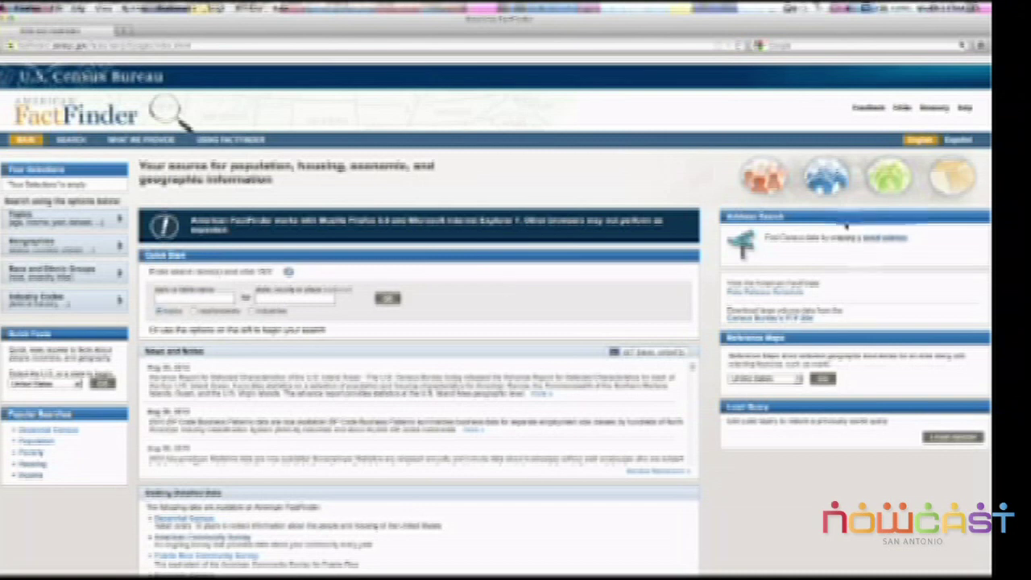
left_click_drag(727, 218, 794, 220)
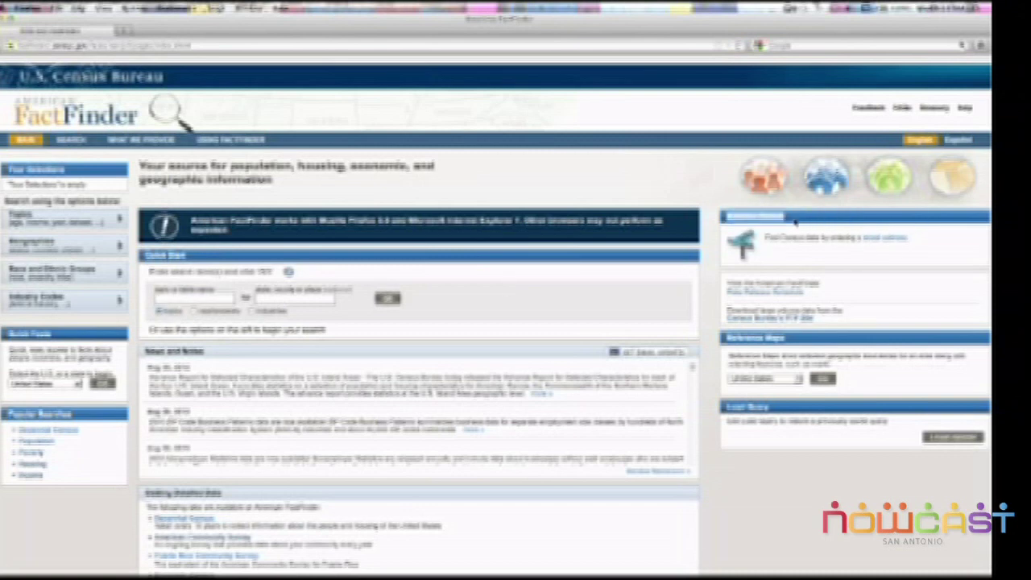
left_click(795, 219)
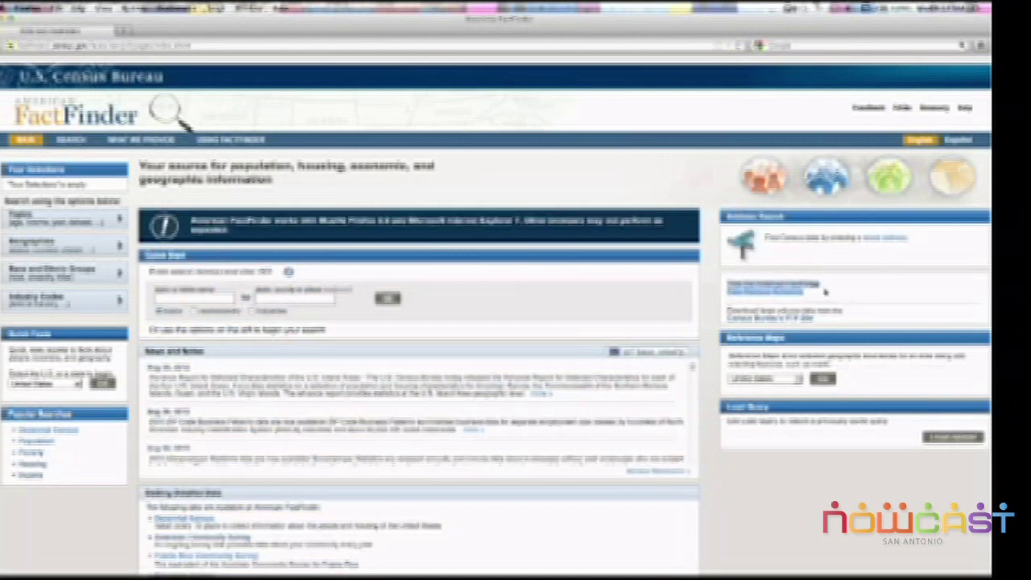
left_click(799, 297)
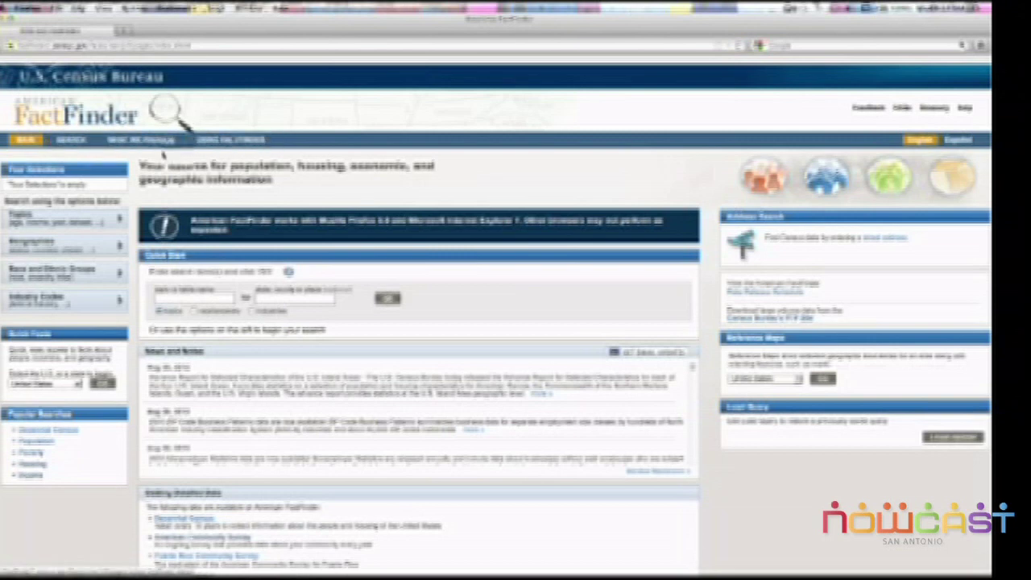
Review the Search page's instructions and the What We Provide page's overview of available censuses and surveys.
left_click(71, 140)
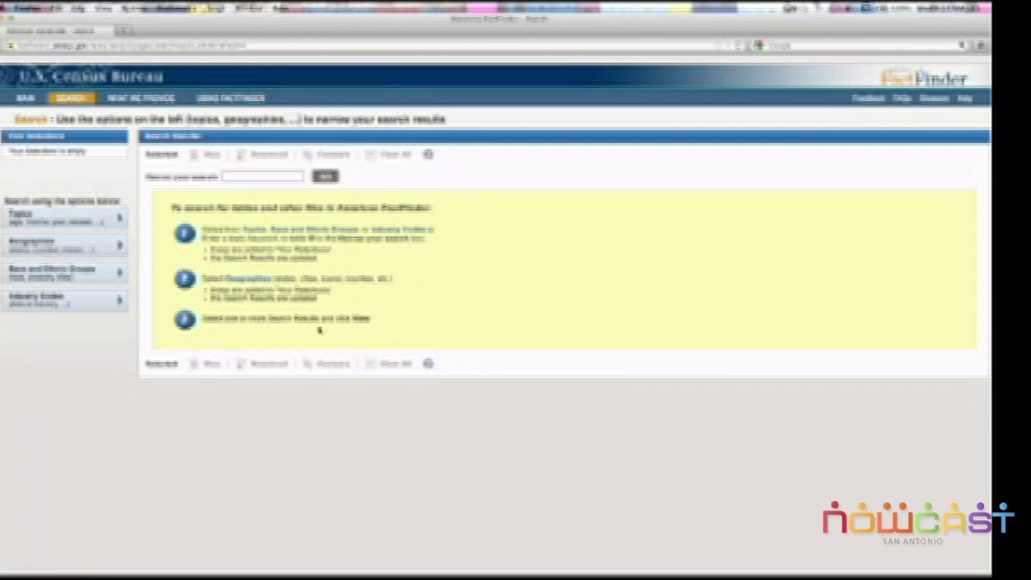
left_click(141, 98)
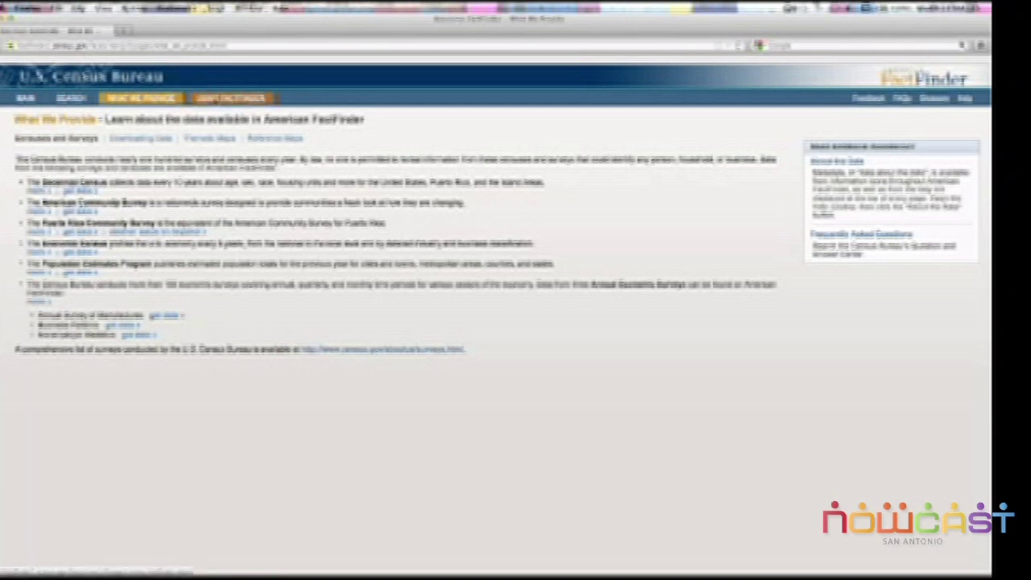
left_click(215, 99)
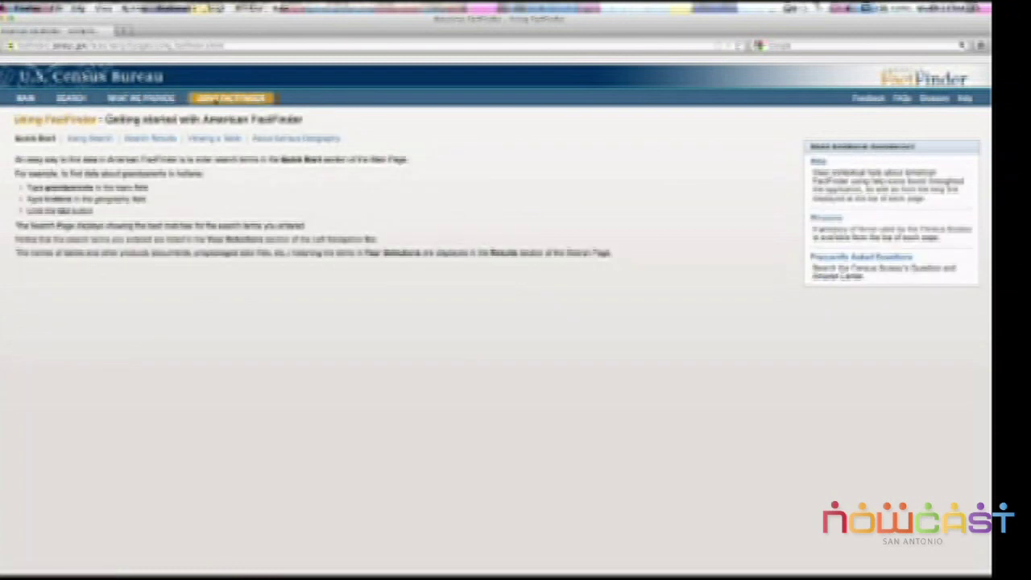
left_click(141, 97)
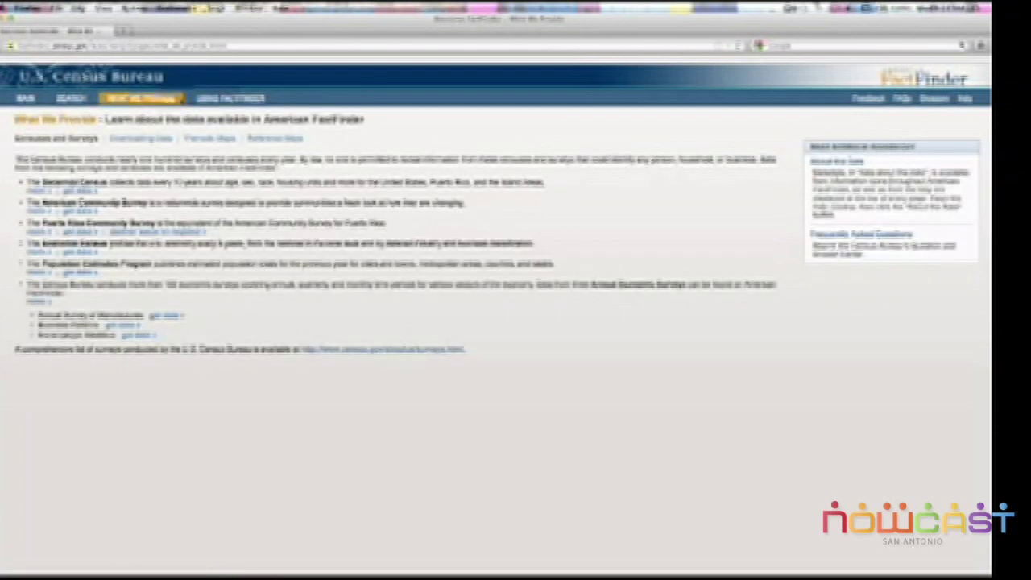
Open the Using FactFinder guidance and read its Quick Start instructions and example.
left_click(230, 98)
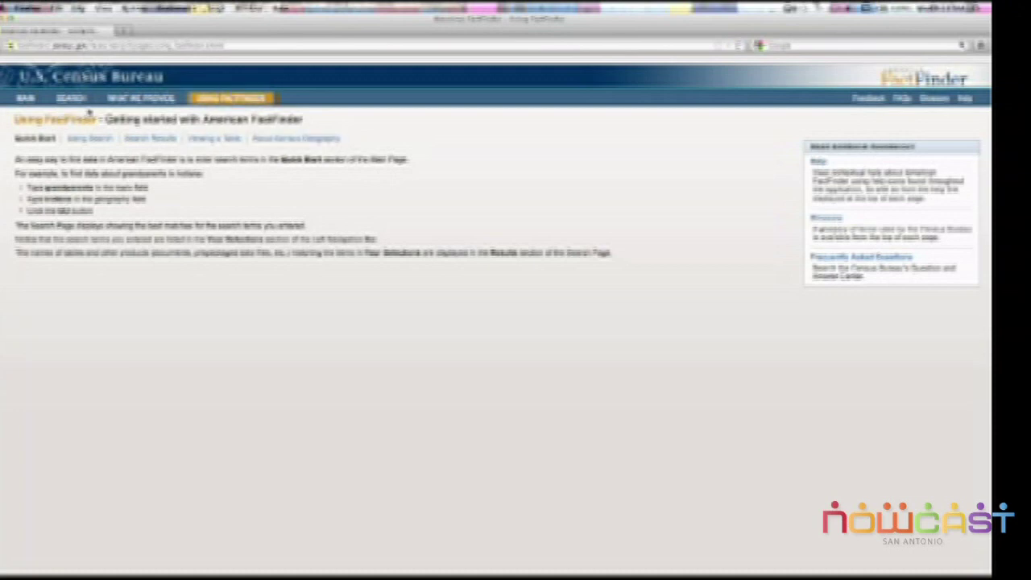
left_click_drag(16, 159, 198, 186)
left_click(198, 186)
left_click_drag(18, 140, 406, 212)
left_click(342, 201)
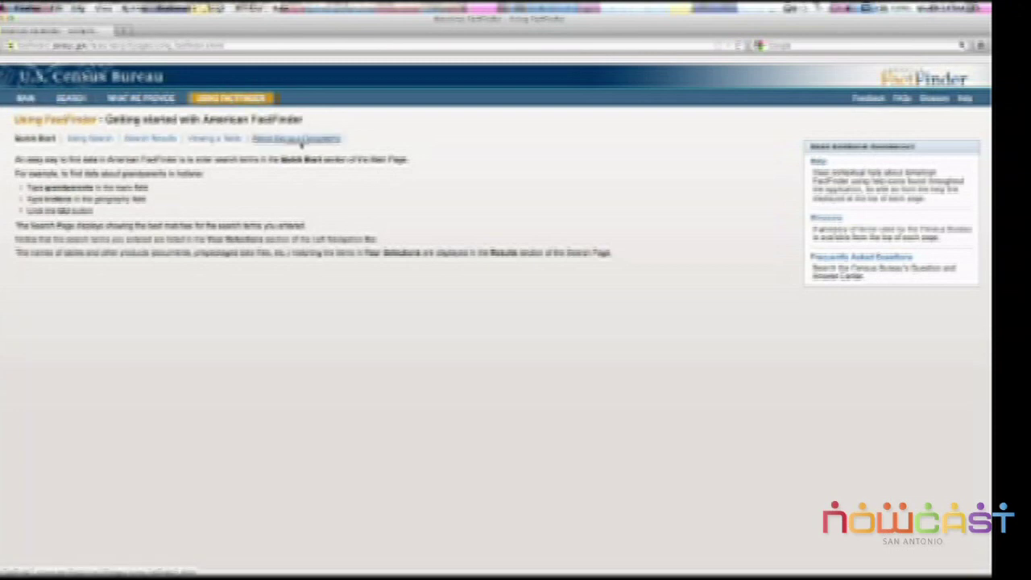
Return to the main page, open the Geographies selection and search by name for "San Antonio city, Texas".
left_click(25, 98)
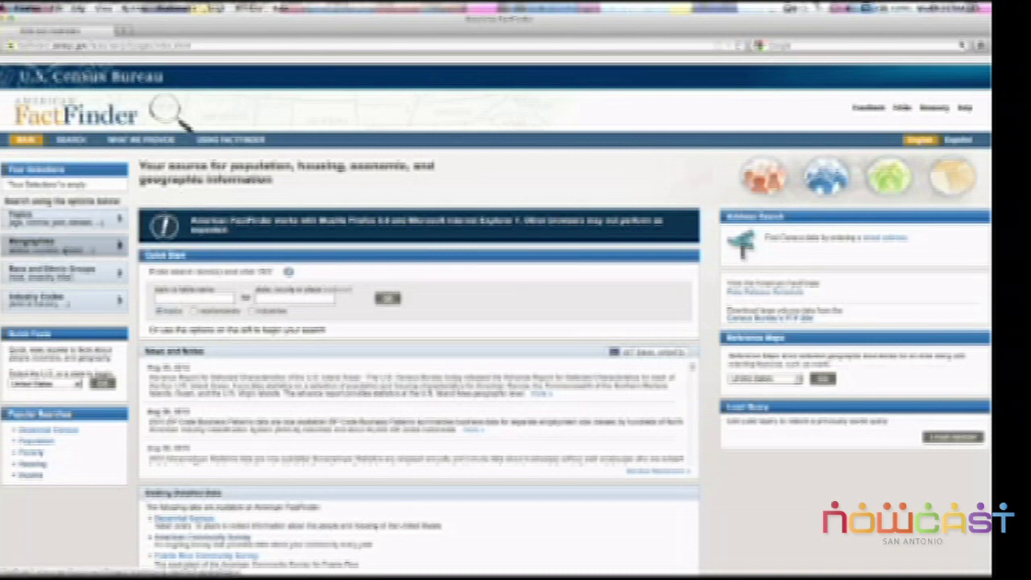
left_click(56, 245)
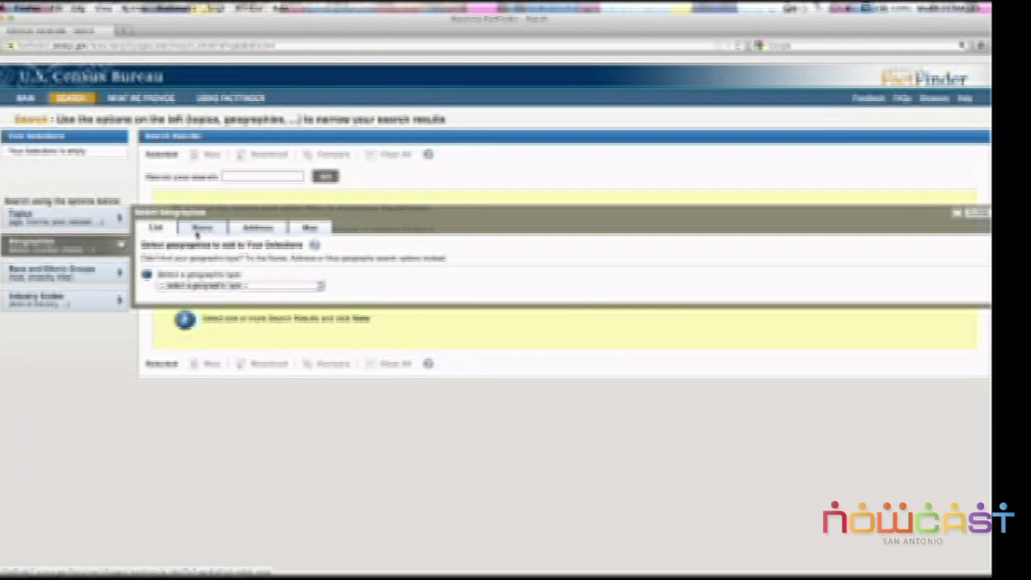
left_click(206, 230)
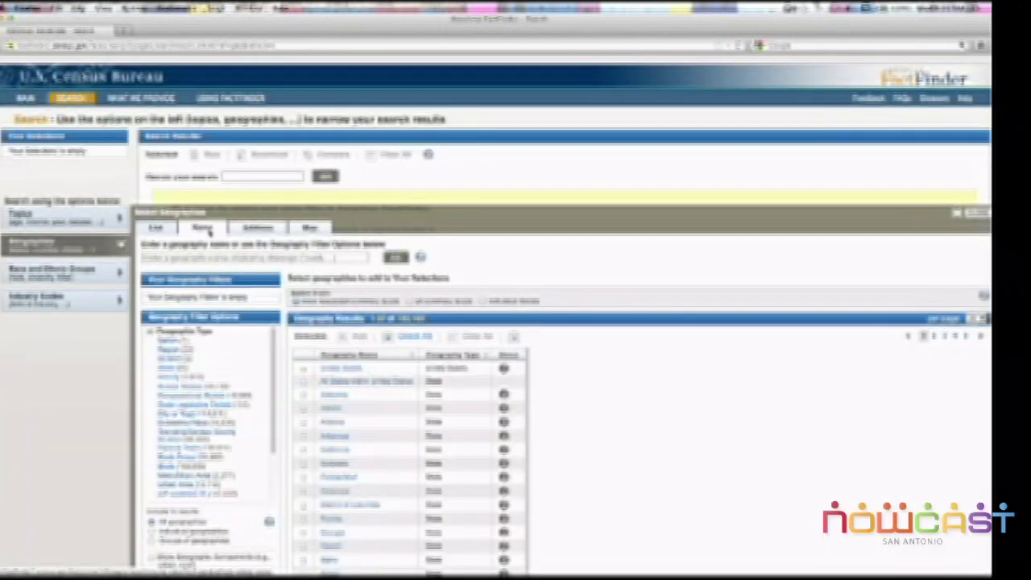
left_click(191, 258)
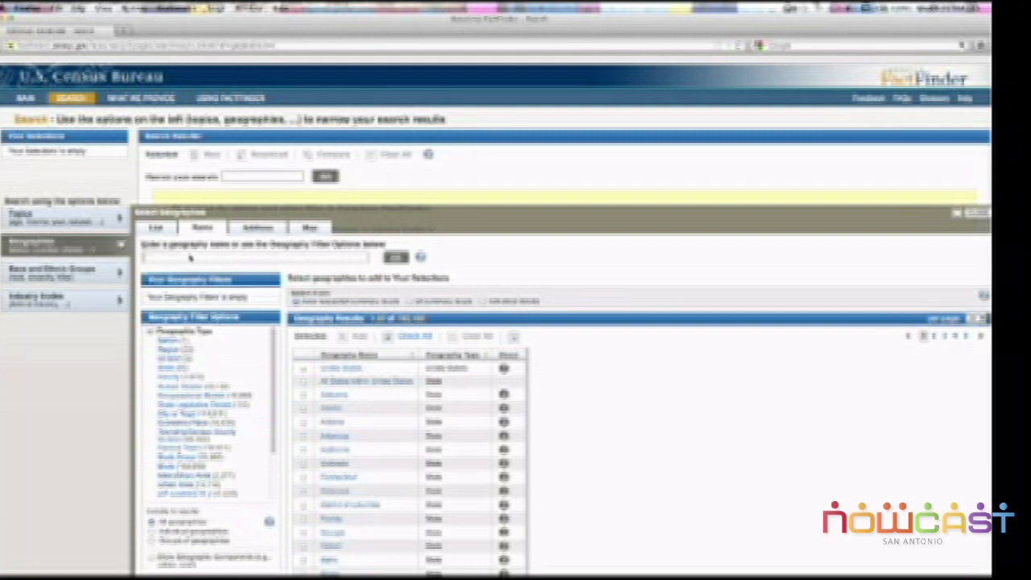
type("Tan Antonio city")
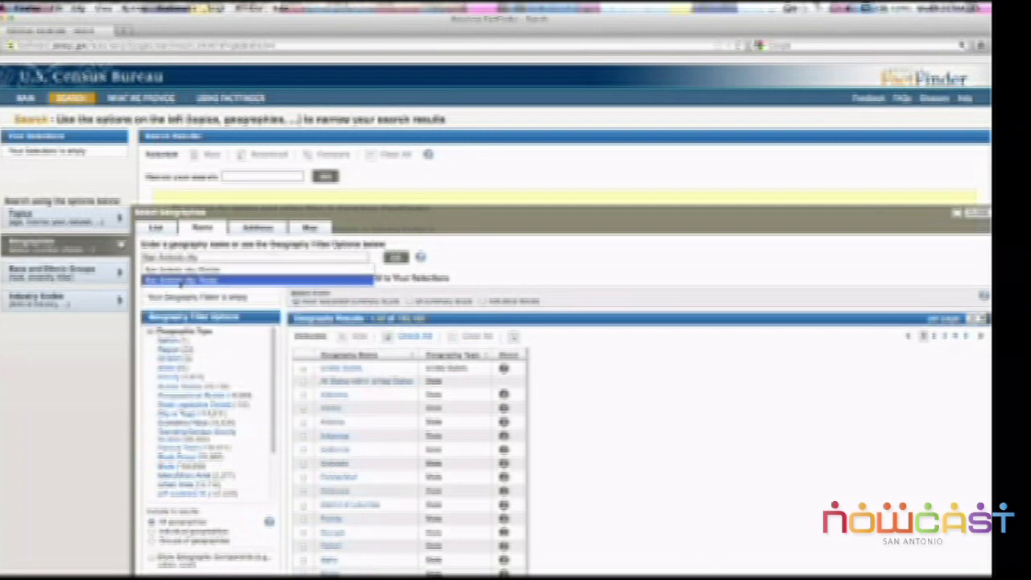
left_click(181, 280)
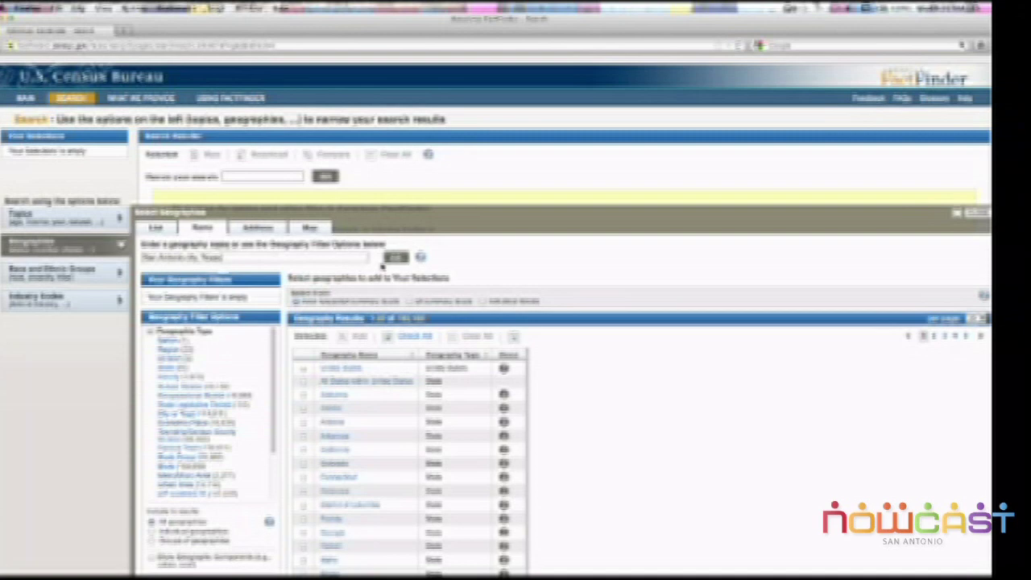
left_click(396, 257)
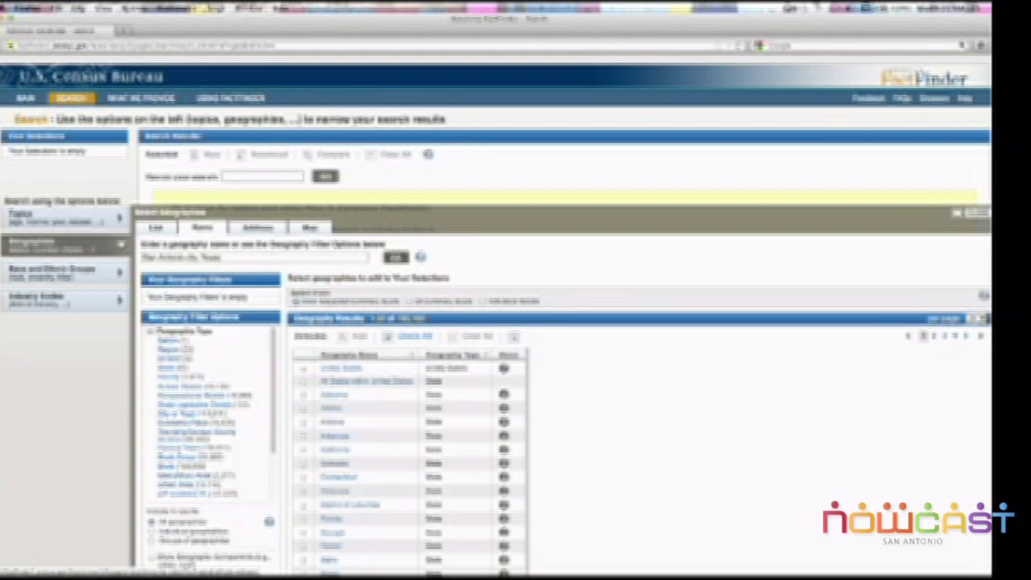
left_click_drag(222, 257, 143, 258)
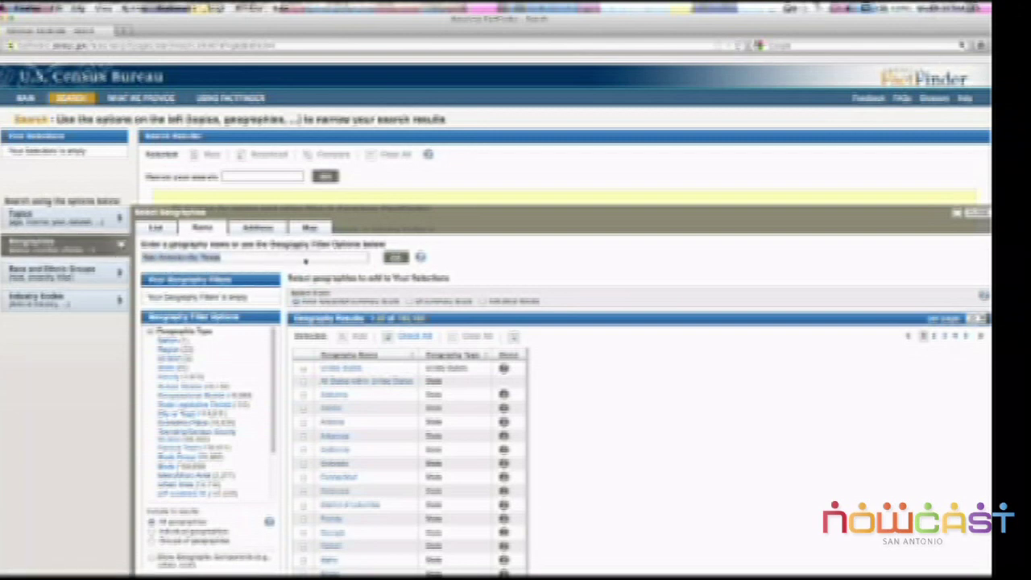
left_click(394, 257)
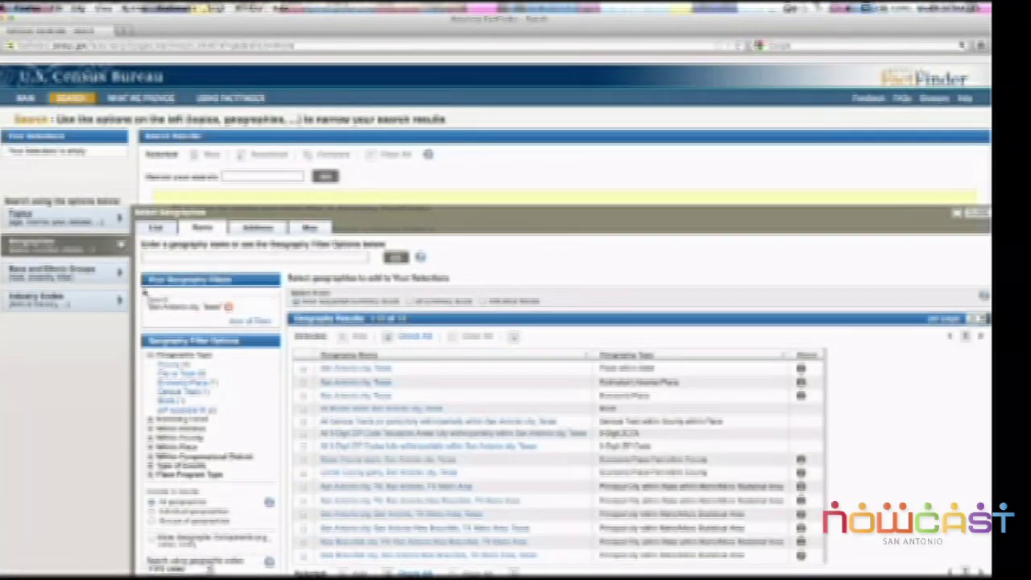
Add the San Antonio city, Texas result of type Place within State to Your Selections and close the geography selection.
left_click_drag(152, 307, 219, 315)
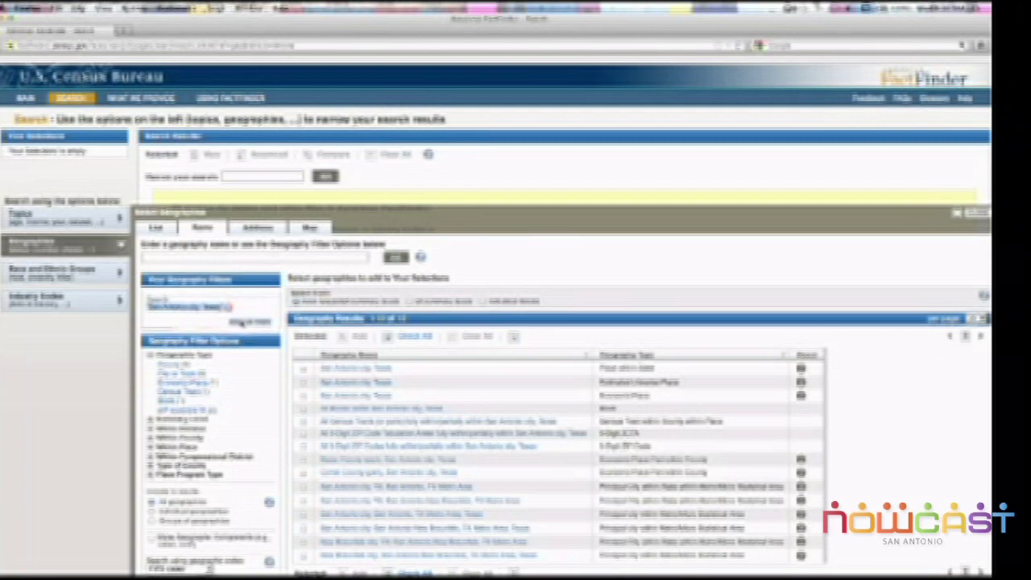
scroll(365, 341, "down", 2)
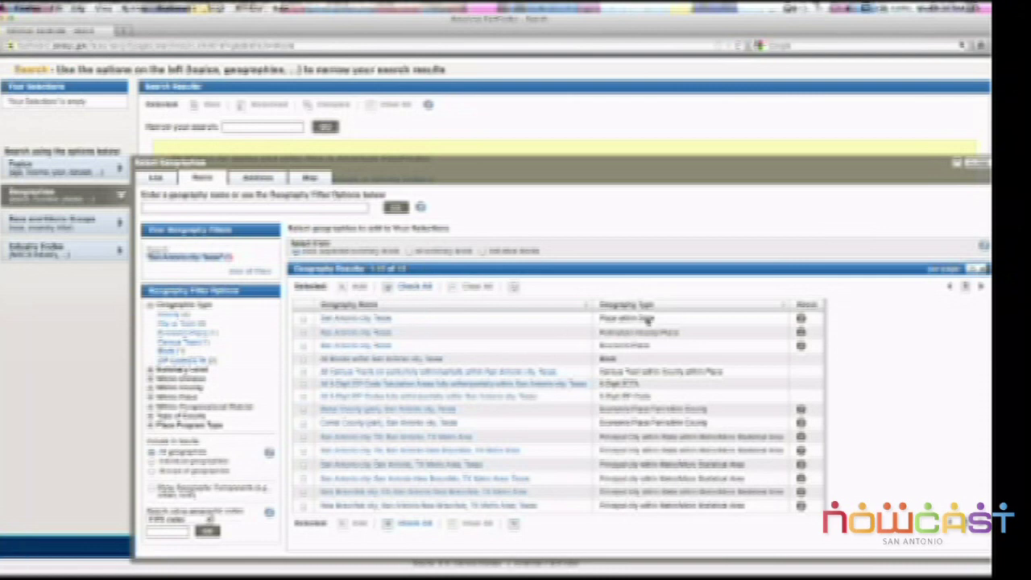
left_click_drag(649, 320, 598, 321)
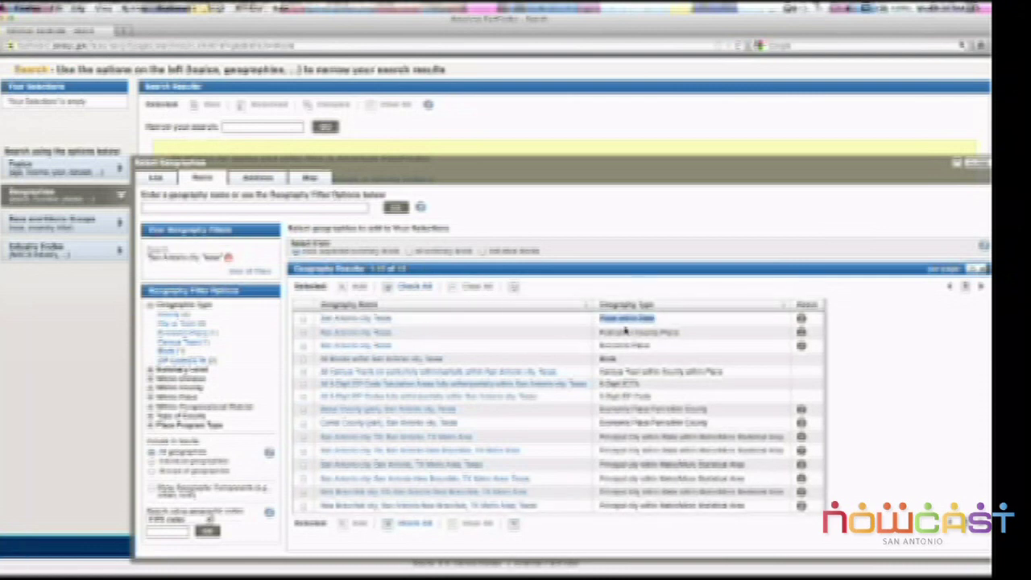
left_click(304, 321)
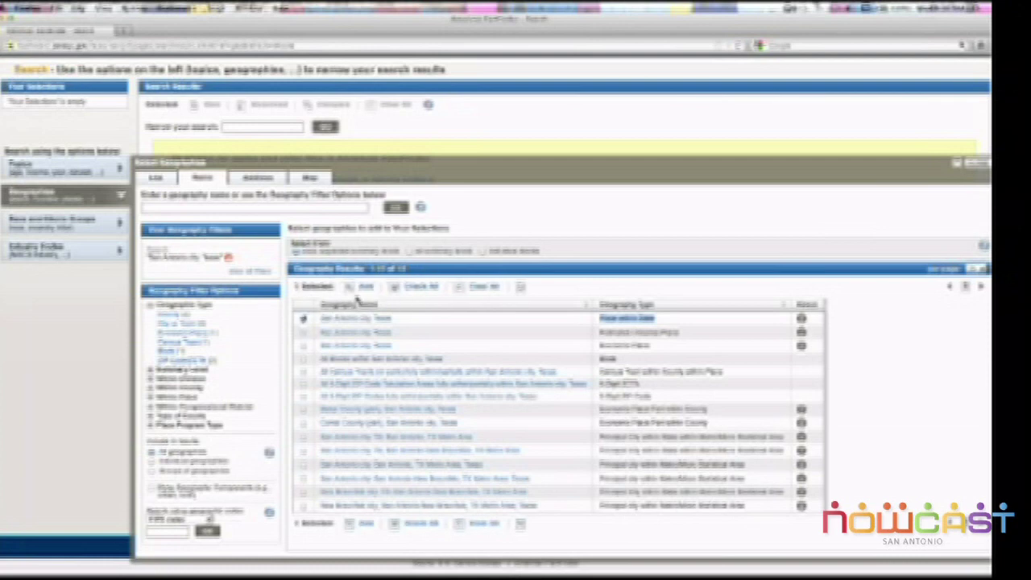
left_click(362, 287)
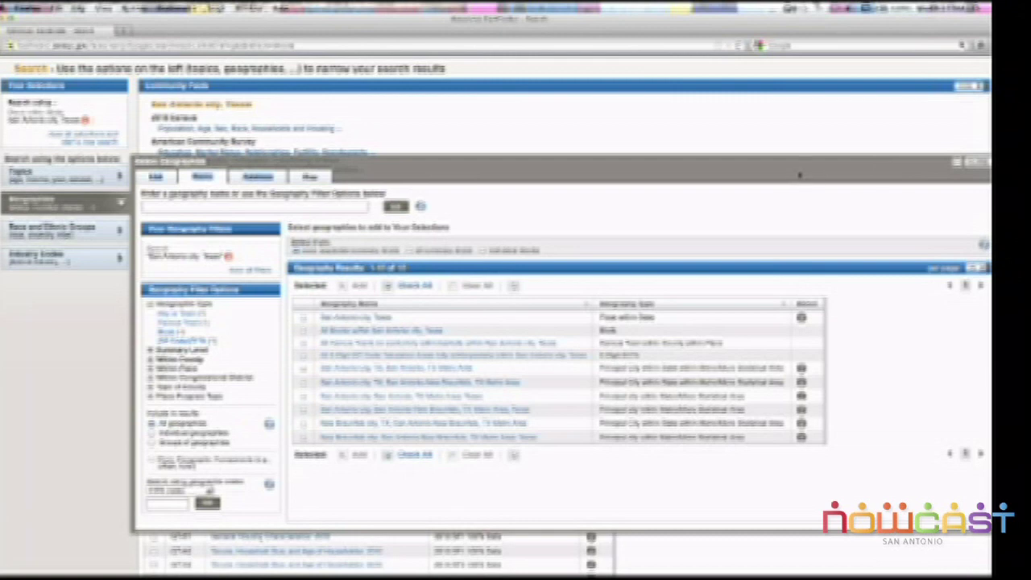
left_click(983, 163)
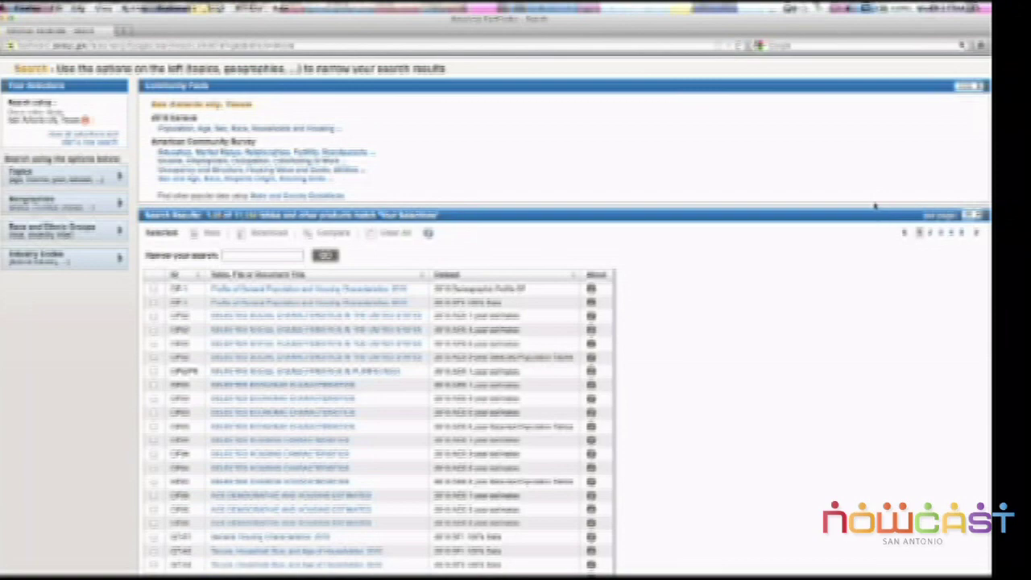
Select table DP-1 from the 2010 Demographic Profile dataset in the search results and view its San Antonio data.
scroll(483, 242, "down", 2)
scroll(242, 266, "up", 2)
scroll(80, 280, "down", 1)
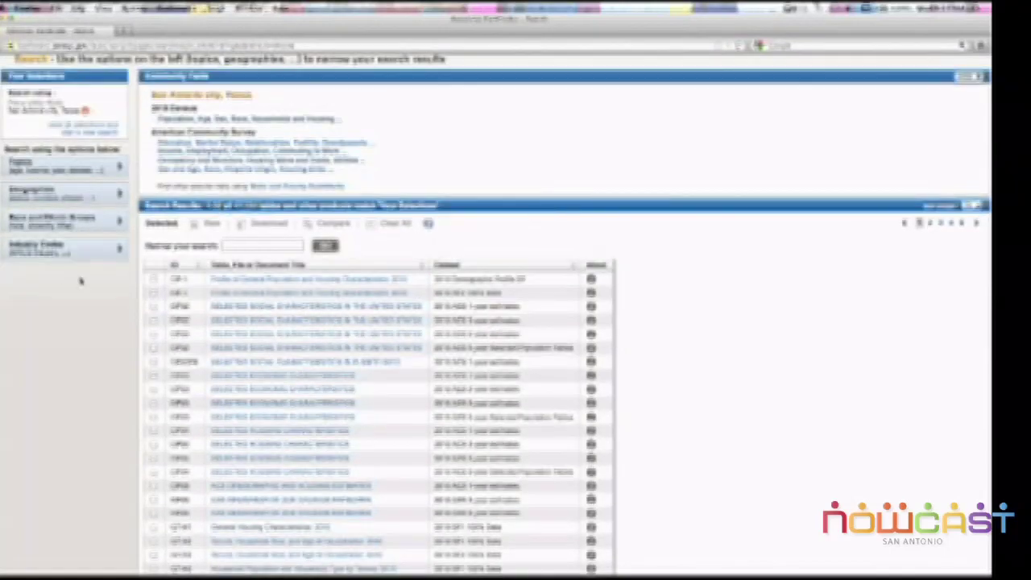
left_click(153, 279)
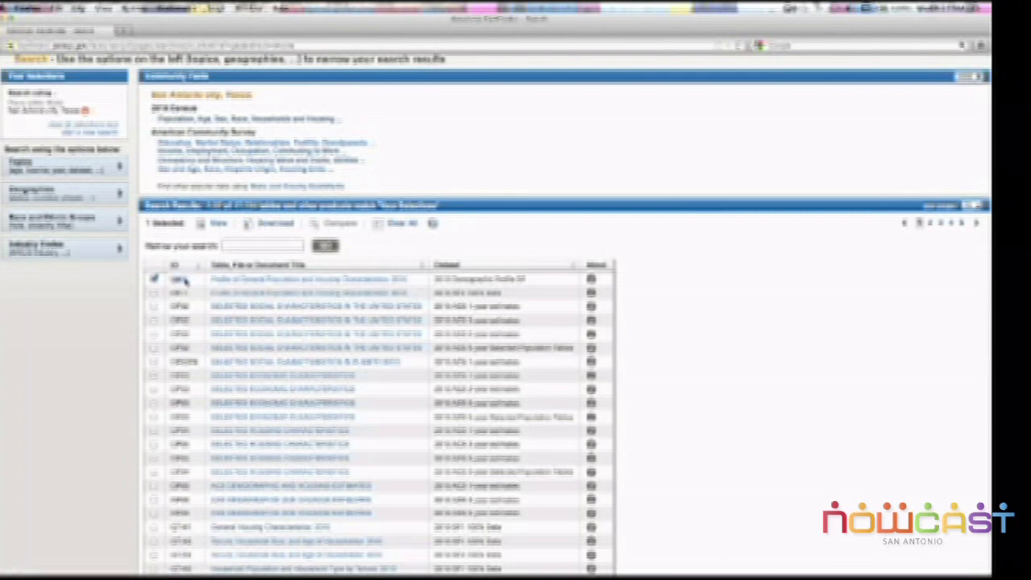
left_click_drag(531, 279, 435, 279)
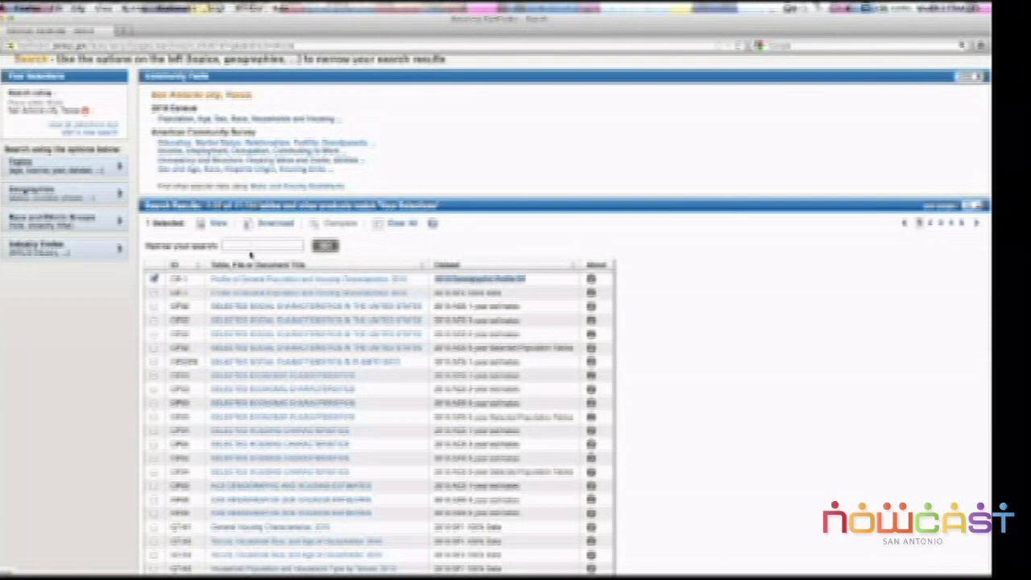
left_click(217, 223)
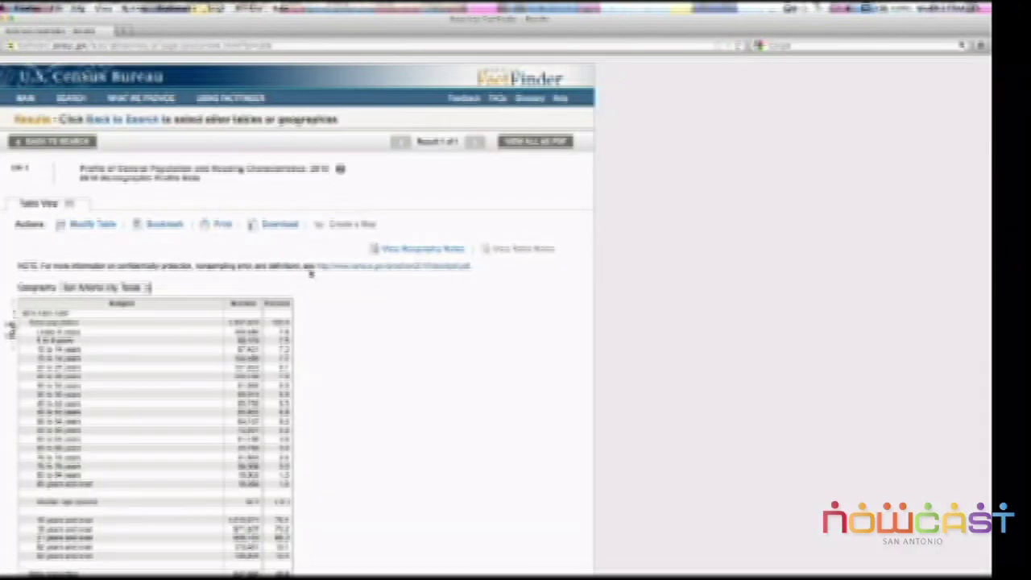
scroll(397, 323, "down", 5)
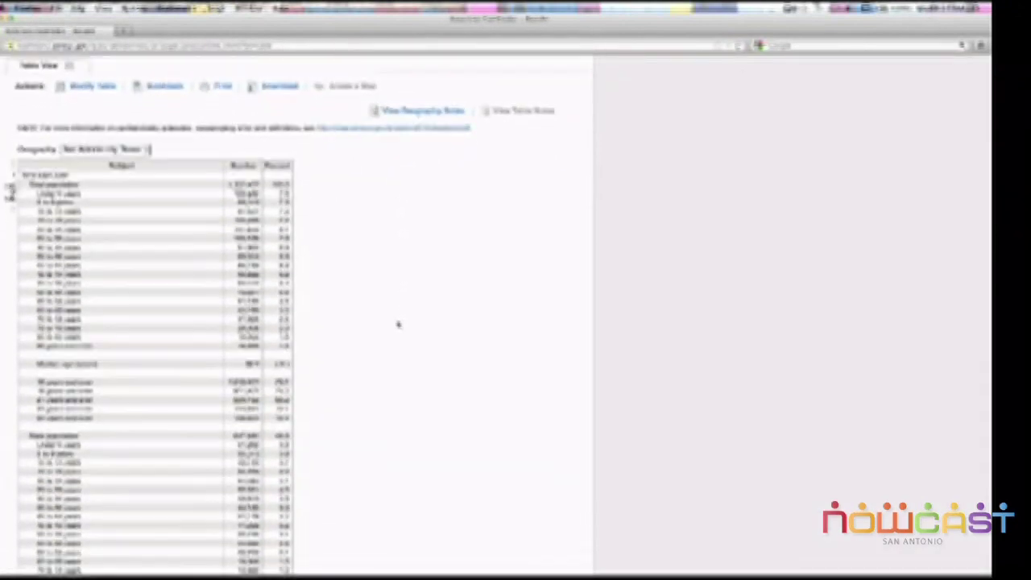
scroll(397, 324, "up", 3)
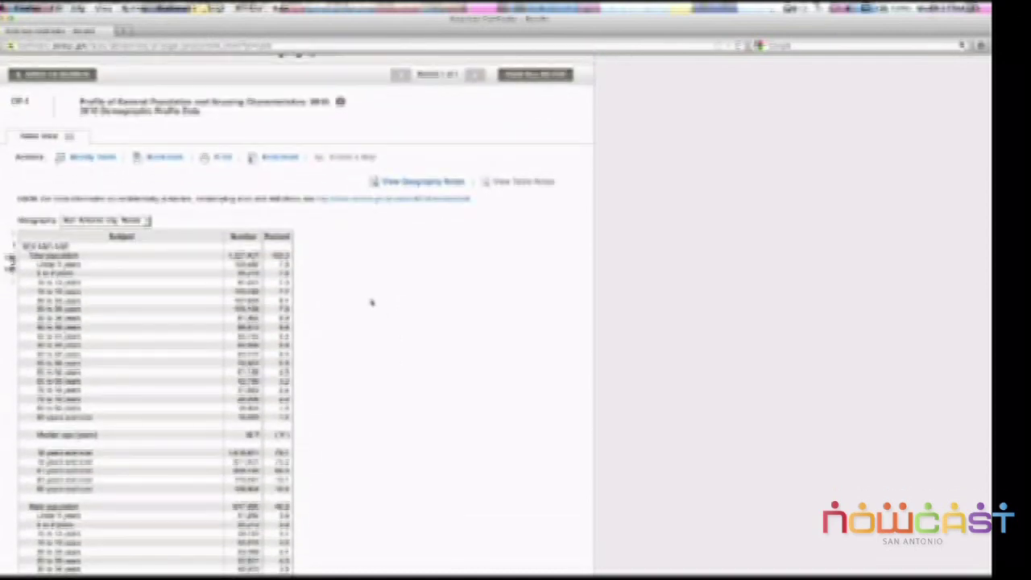
Check the table's geography choices and examine the total population's age breakdown and median age under Sex and Age.
left_click(147, 221)
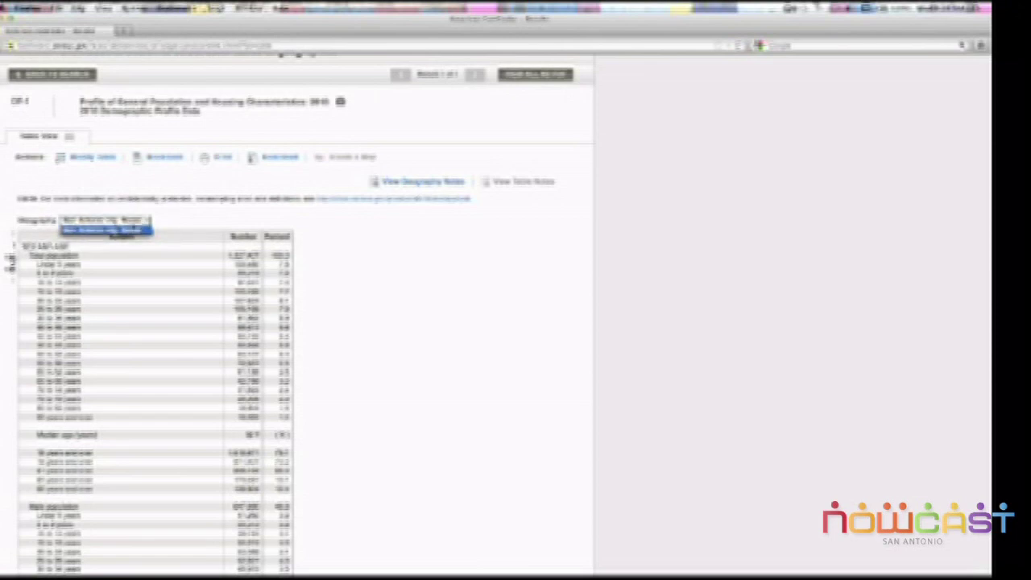
left_click(143, 222)
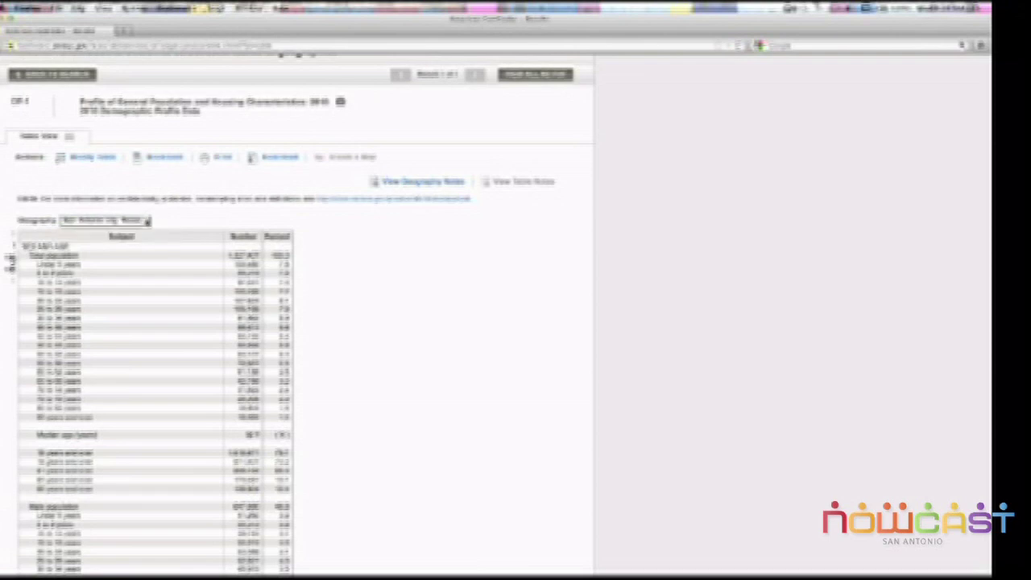
scroll(306, 225, "down", 3)
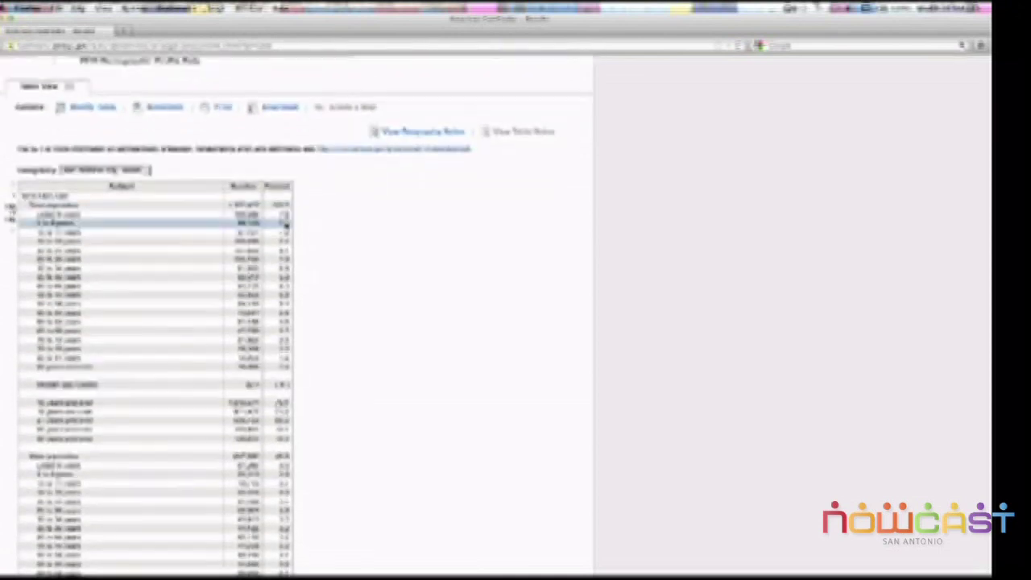
scroll(364, 218, "down", 5)
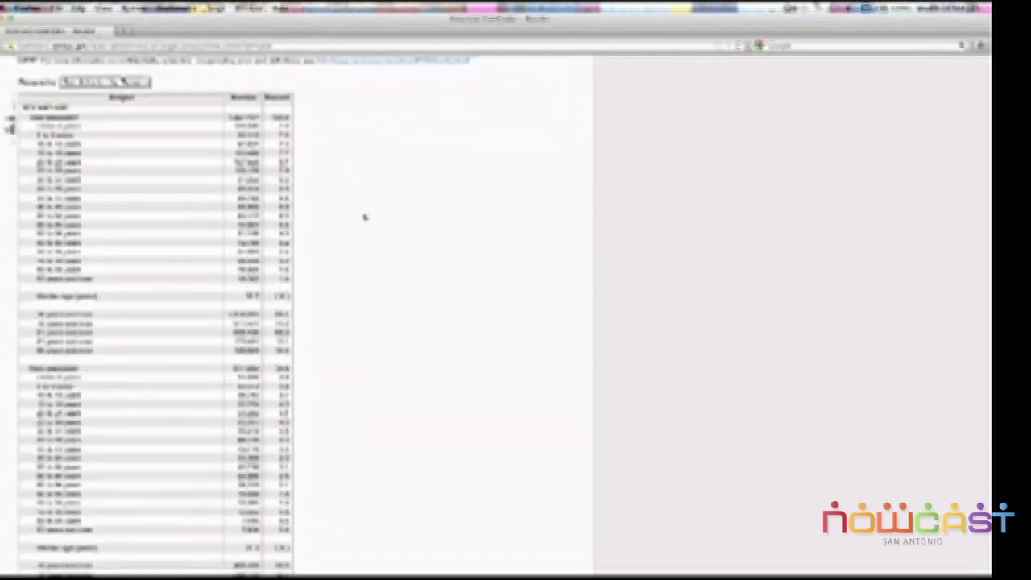
scroll(364, 217, "down", 3)
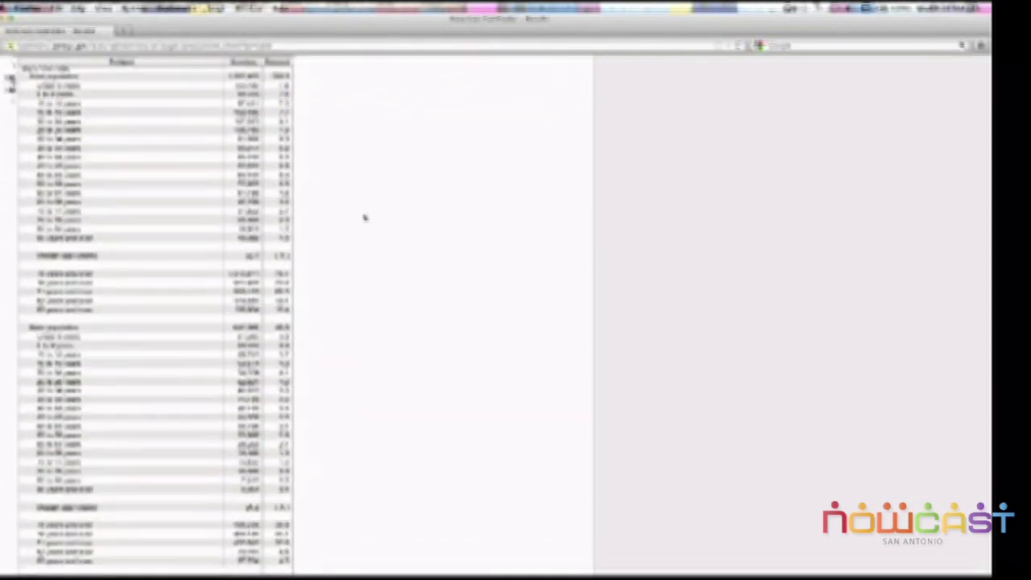
scroll(364, 217, "down", 5)
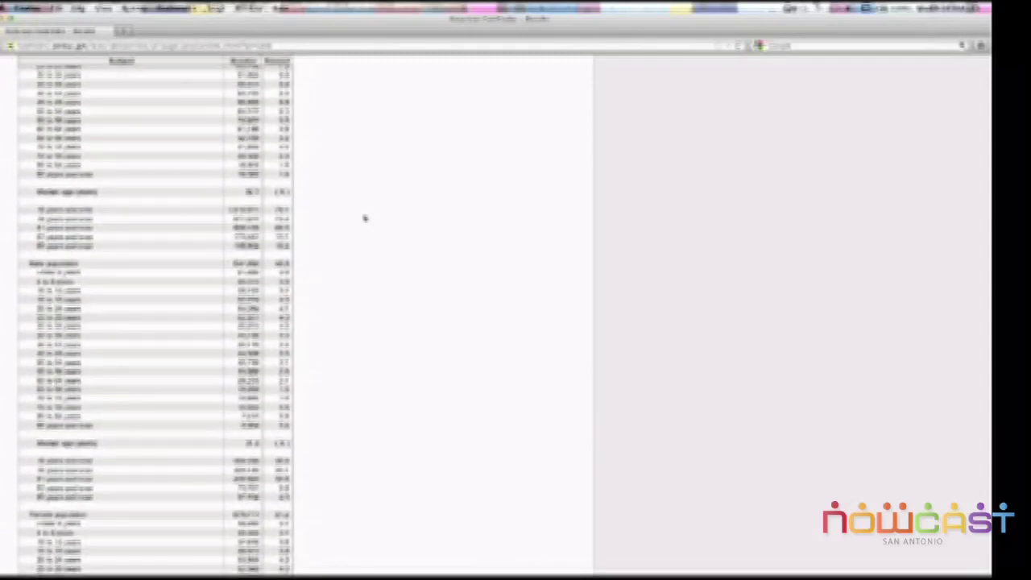
scroll(363, 217, "down", 5)
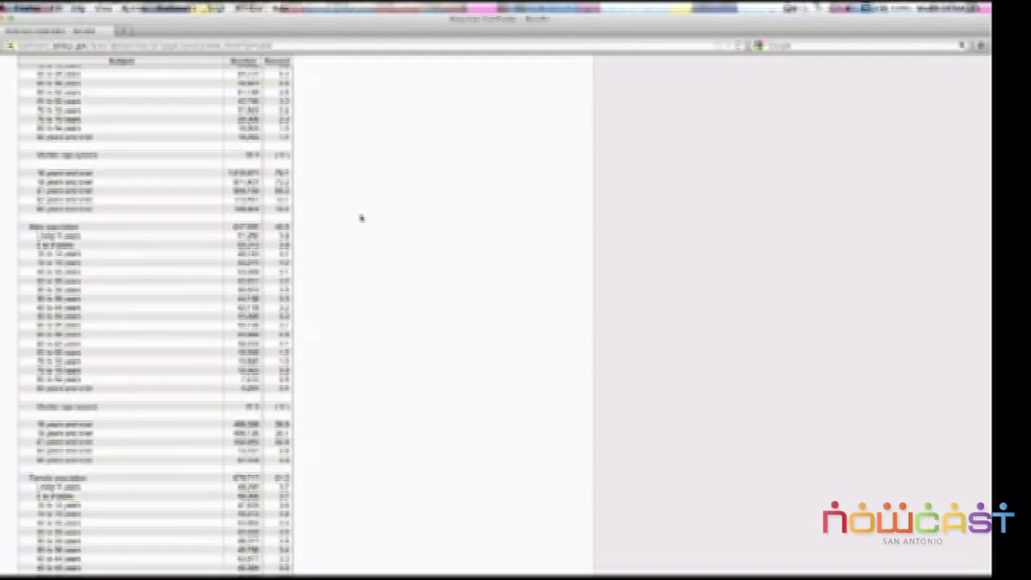
scroll(361, 217, "up", 8)
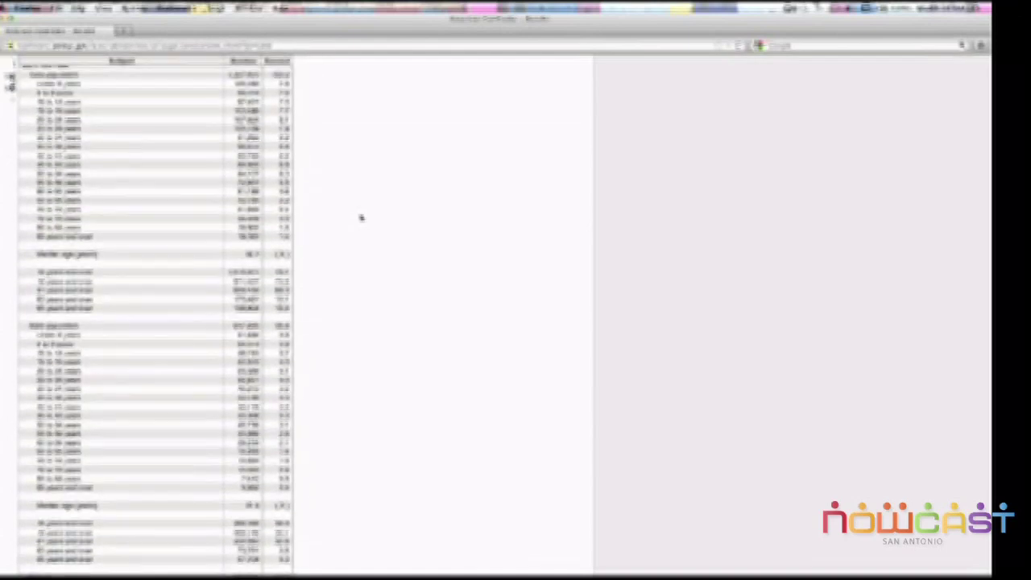
scroll(360, 218, "down", 2)
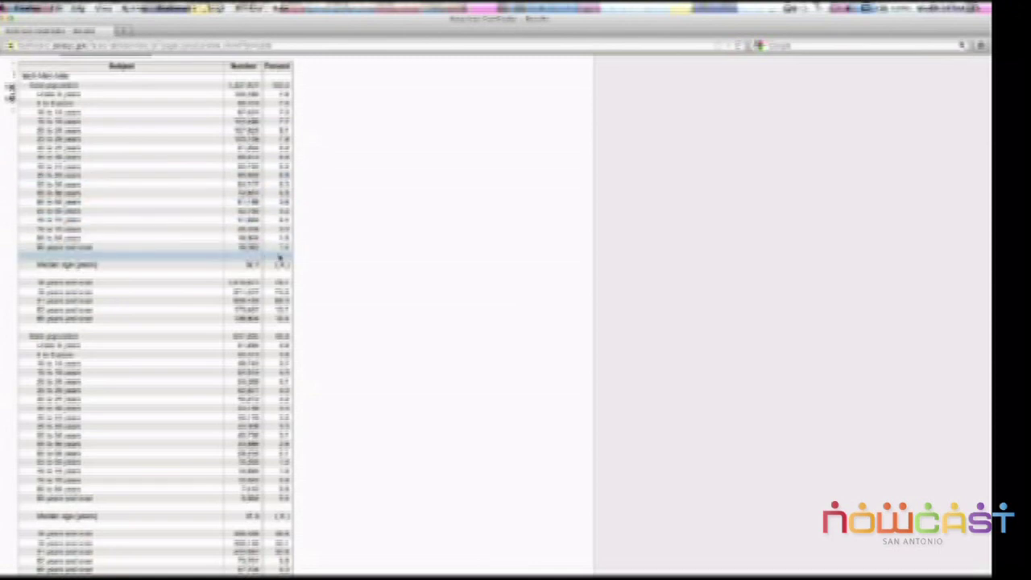
scroll(319, 260, "down", 2)
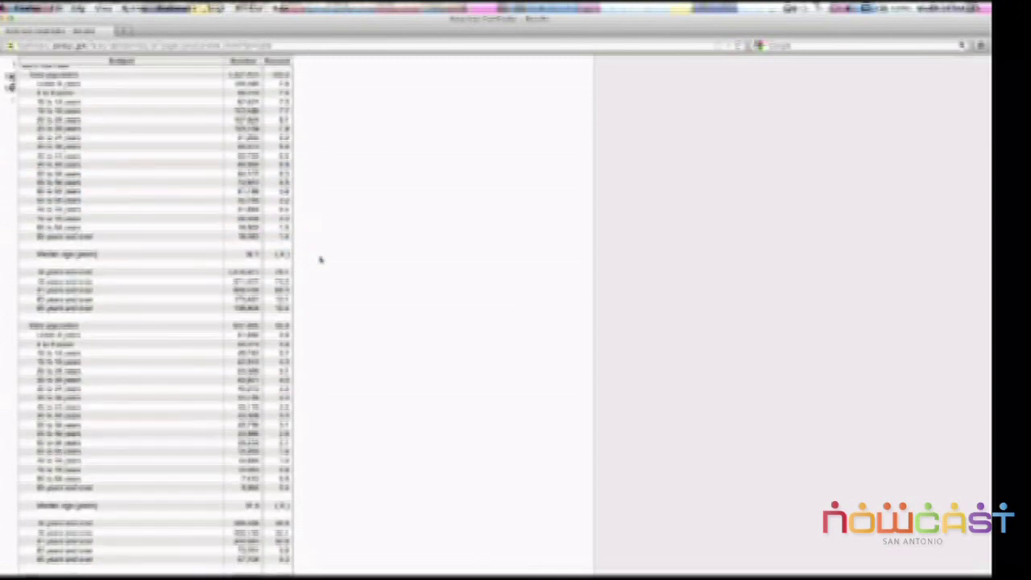
scroll(321, 260, "up", 3)
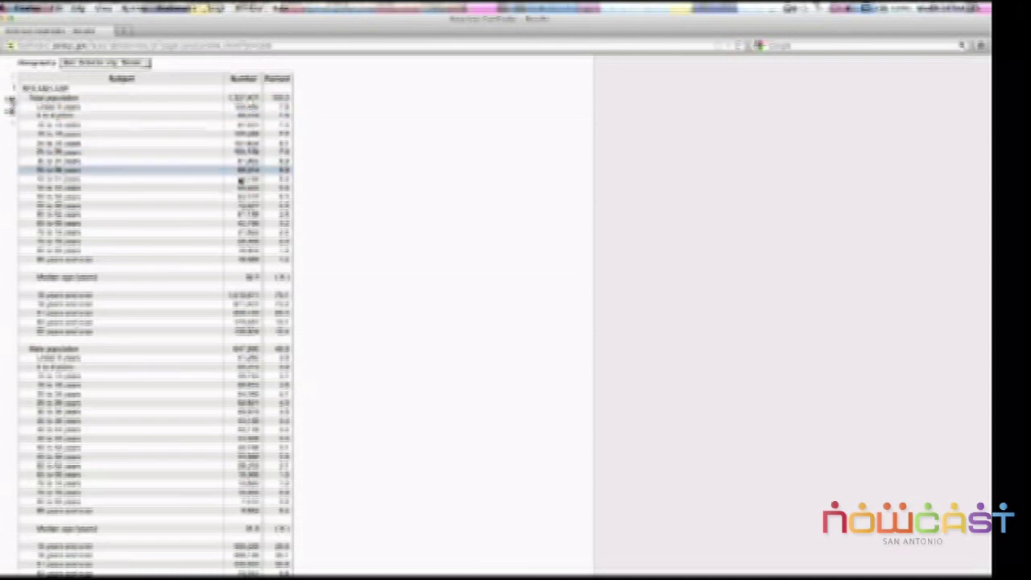
Skim the DP-1 sections on race, Hispanic or Latino origin, relationship and households by type.
scroll(381, 219, "down", 2)
scroll(381, 219, "down", 2)
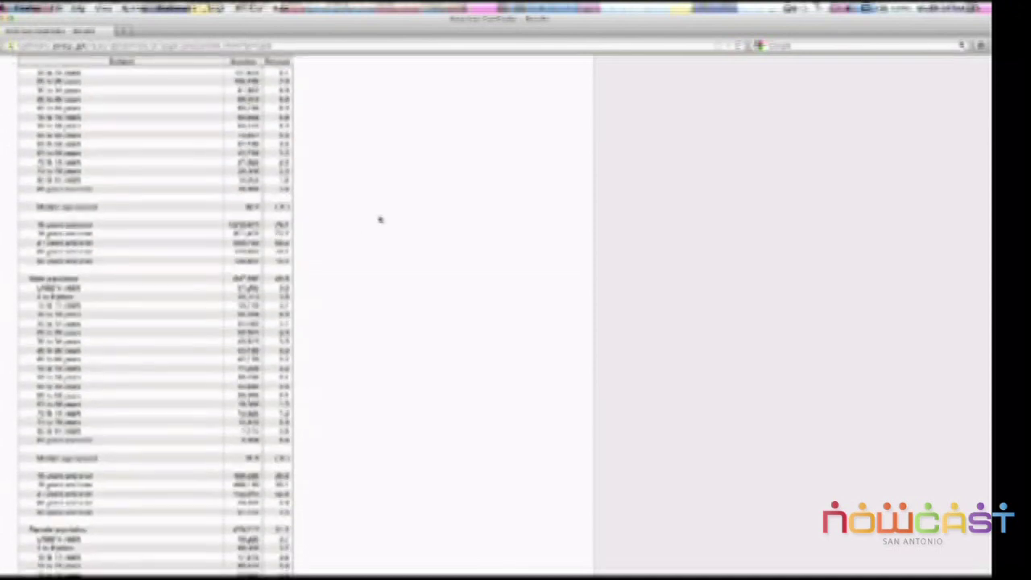
scroll(379, 219, "down", 1)
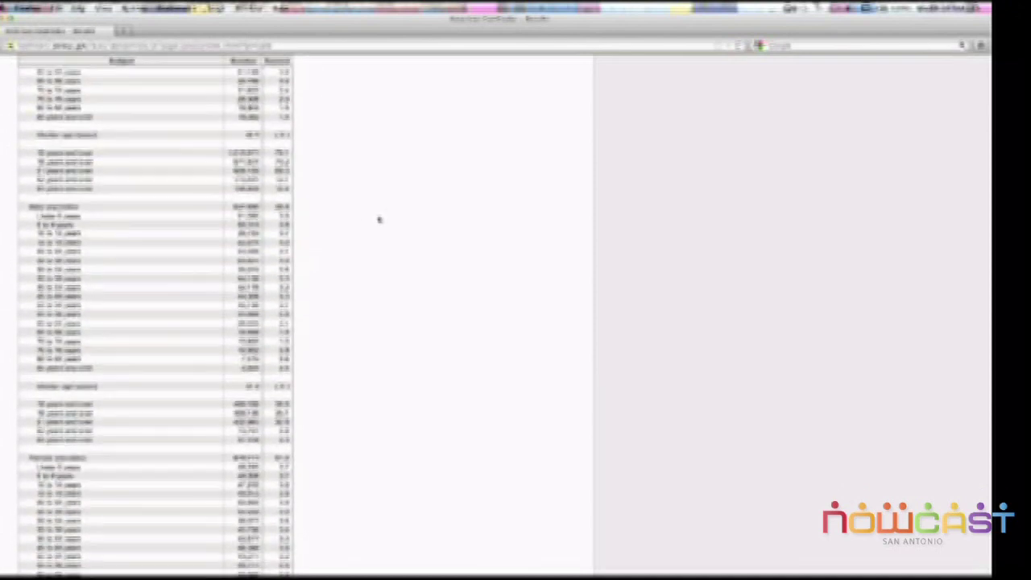
scroll(379, 219, "down", 7)
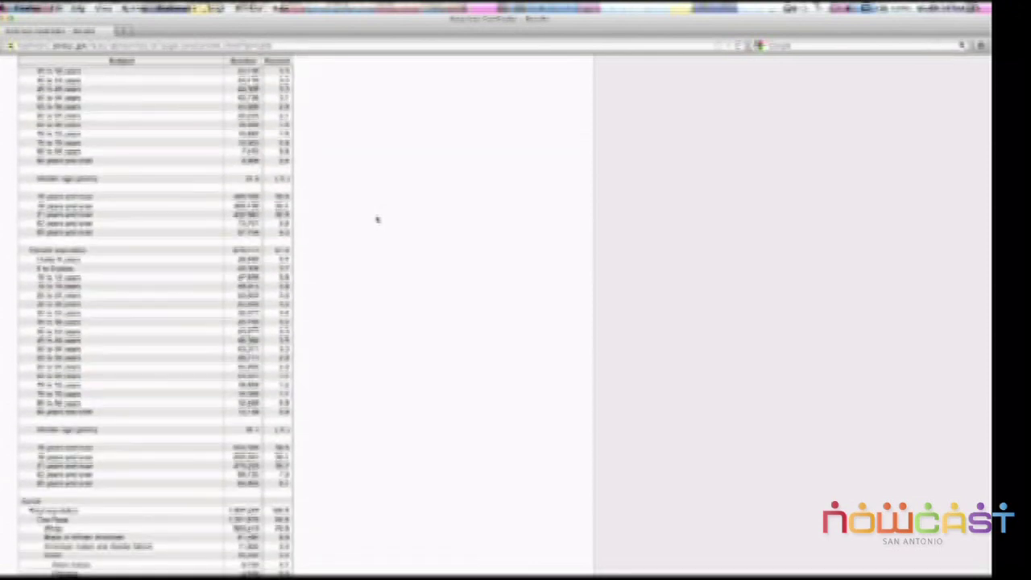
scroll(377, 219, "down", 7)
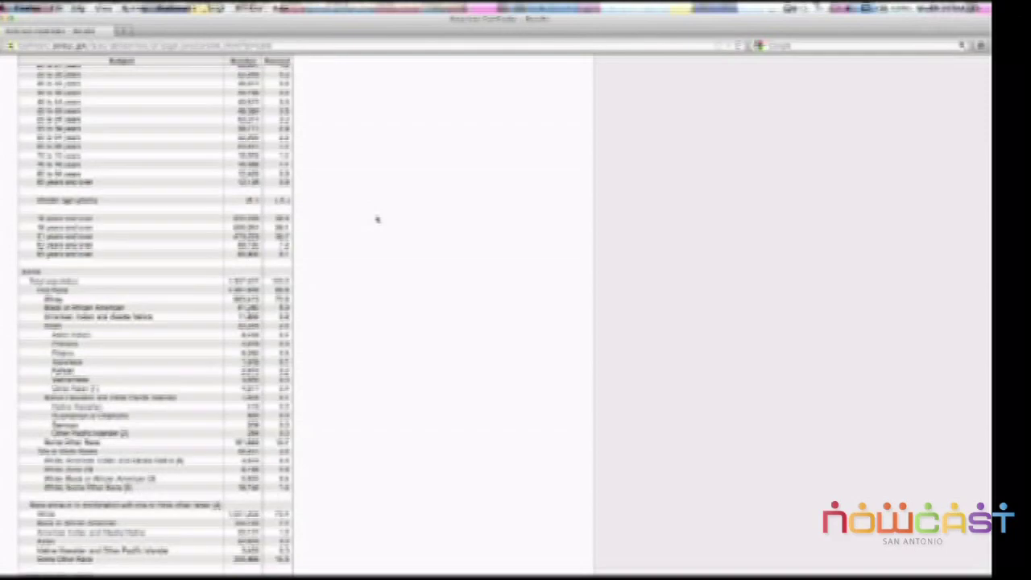
scroll(377, 219, "up", 5)
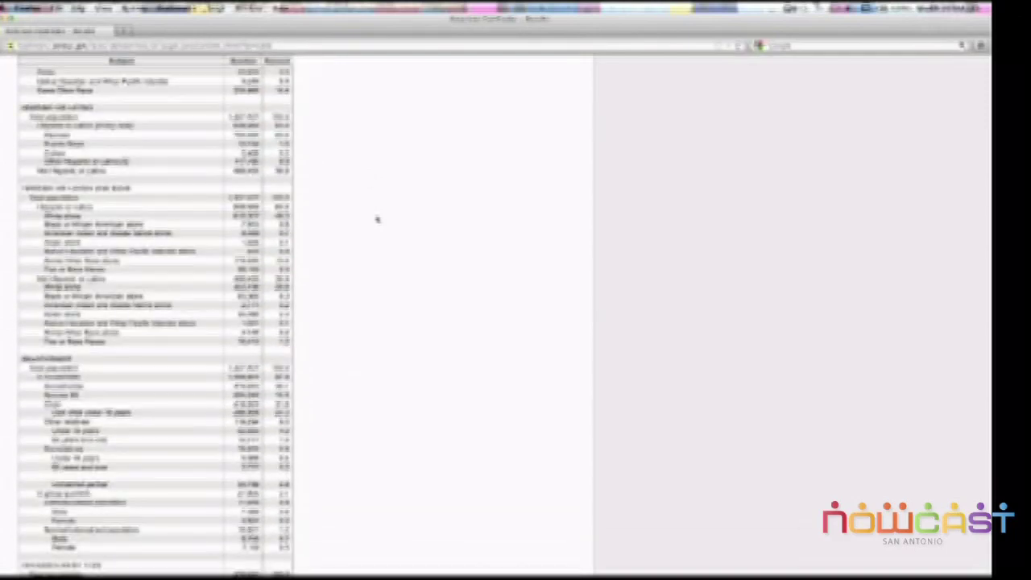
scroll(377, 219, "down", 10)
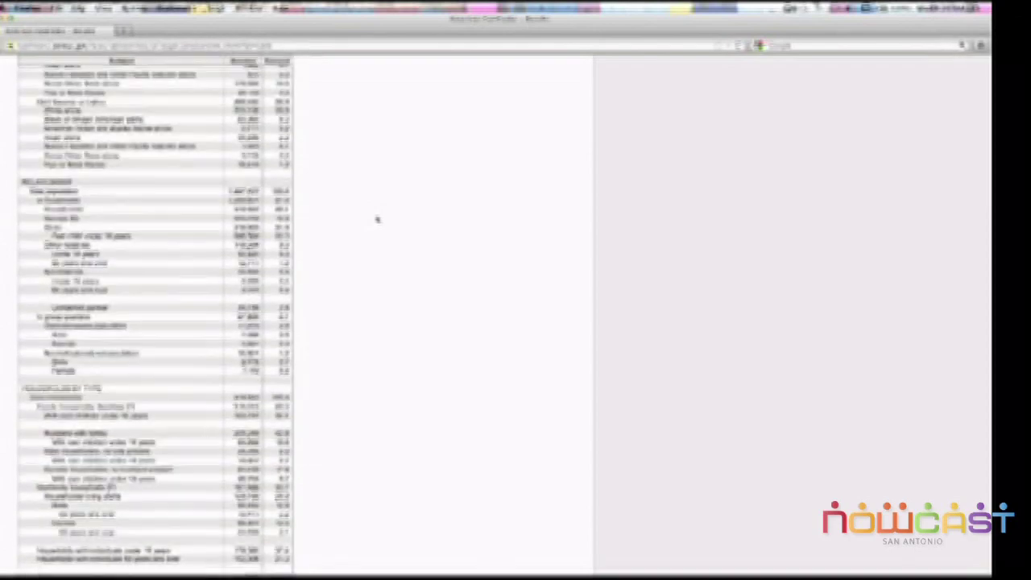
scroll(377, 219, "up", 5)
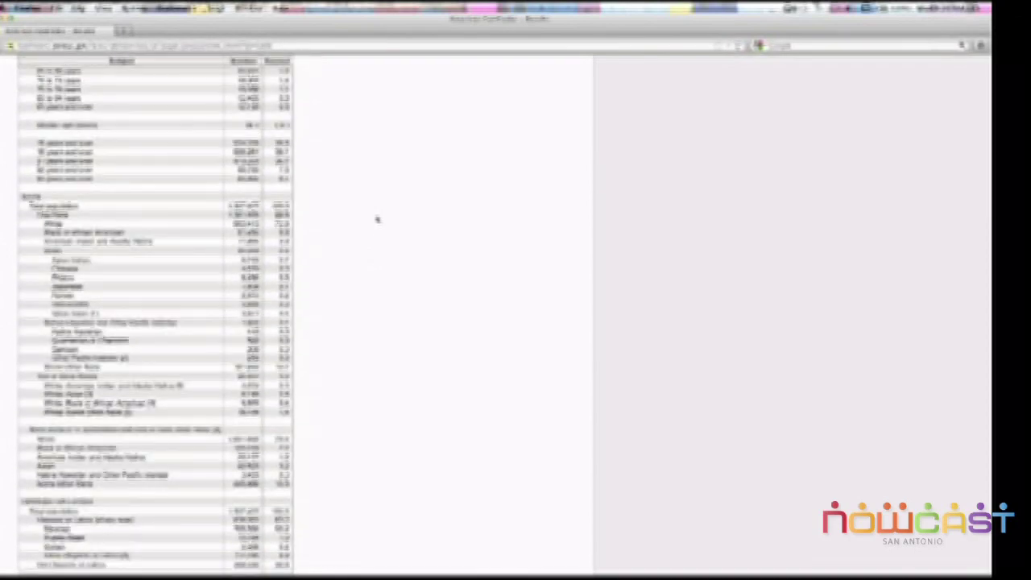
Examine the male and female population breakdowns by age group, including each one's median age.
scroll(377, 219, "up", 8)
scroll(377, 219, "up", 8)
scroll(377, 219, "down", 3)
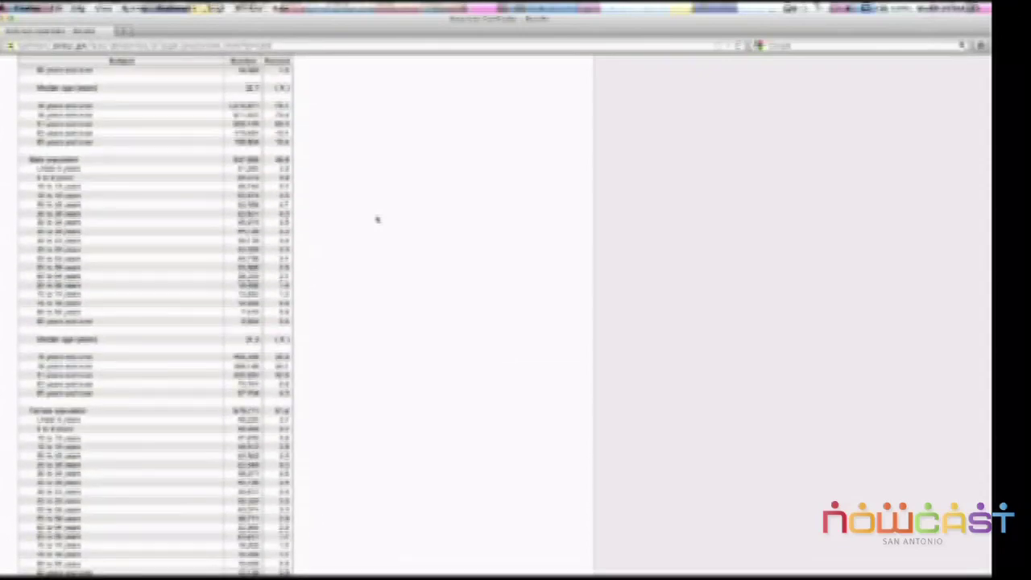
scroll(377, 219, "up", 2)
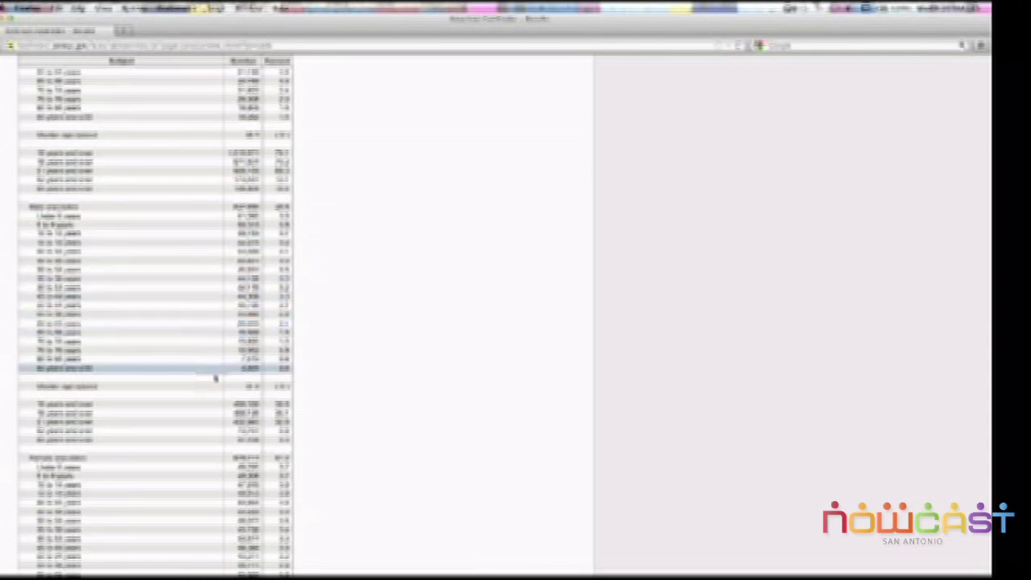
scroll(246, 390, "down", 5)
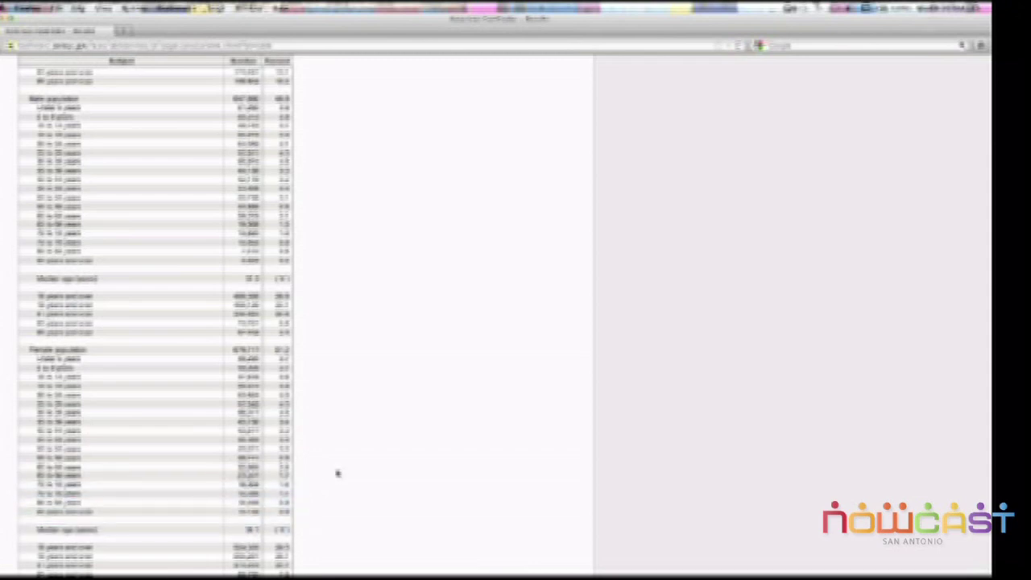
scroll(337, 473, "down", 2)
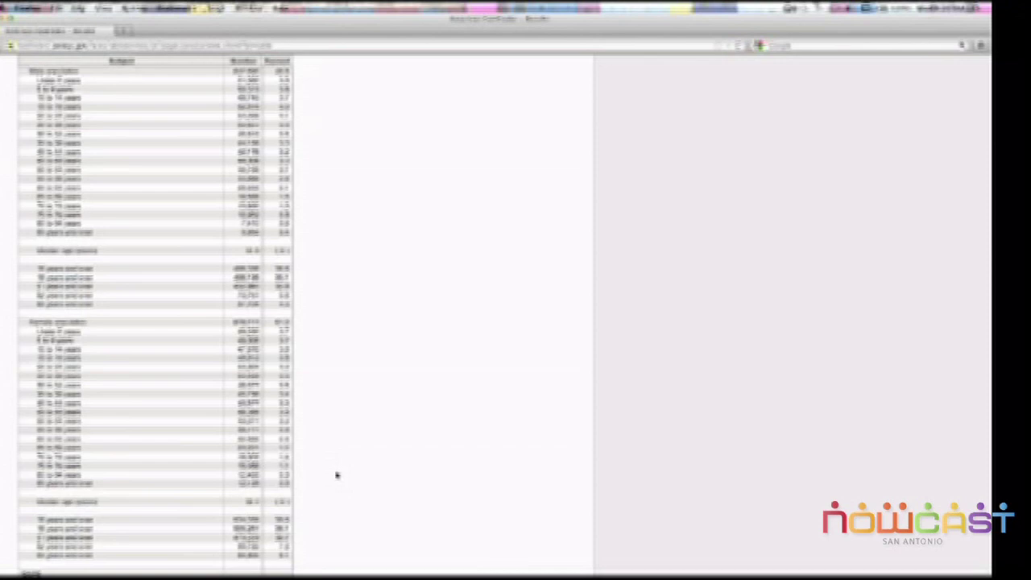
scroll(337, 476, "down", 1)
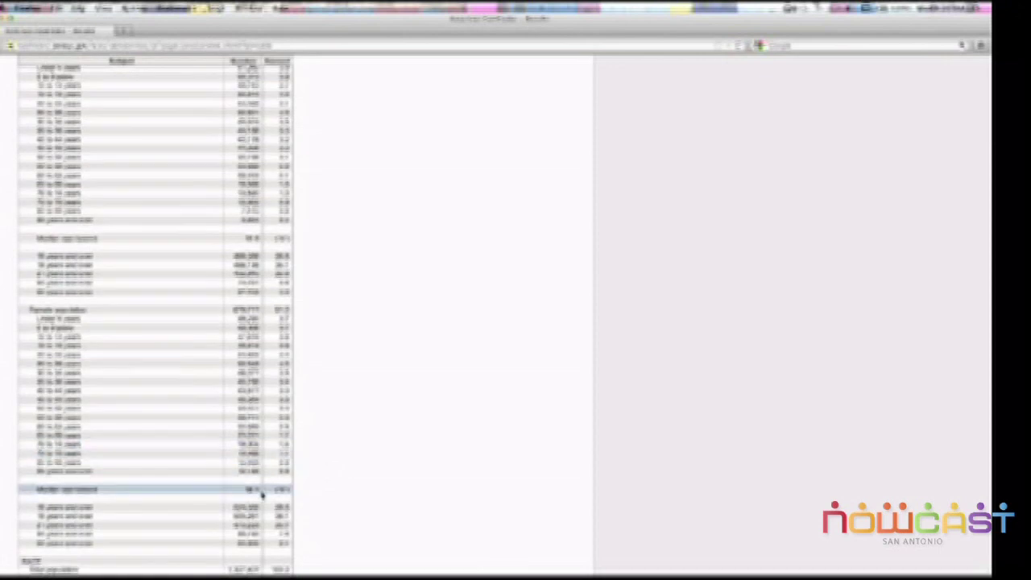
scroll(298, 492, "down", 6)
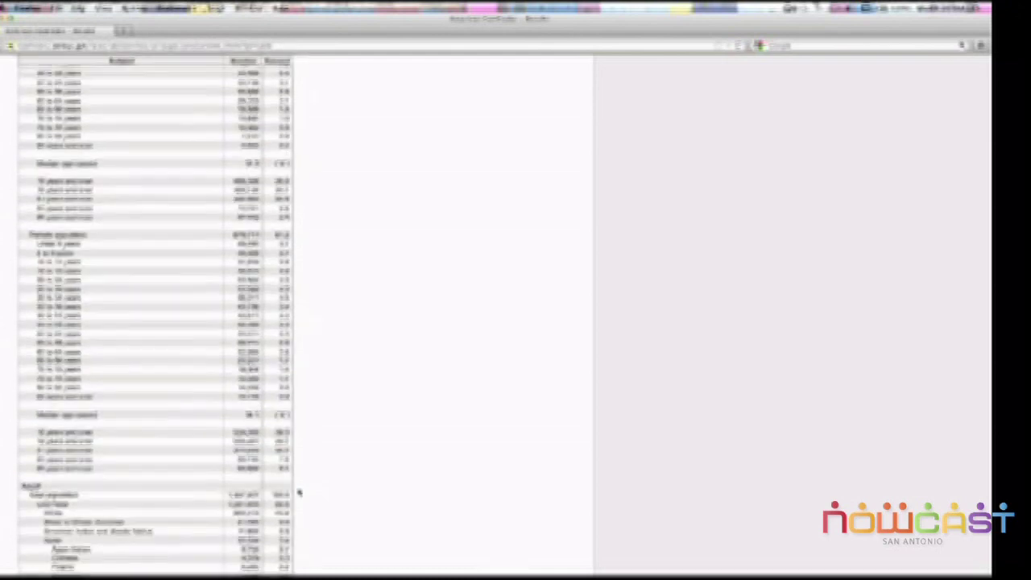
scroll(298, 491, "up", 5)
scroll(298, 491, "up", 2)
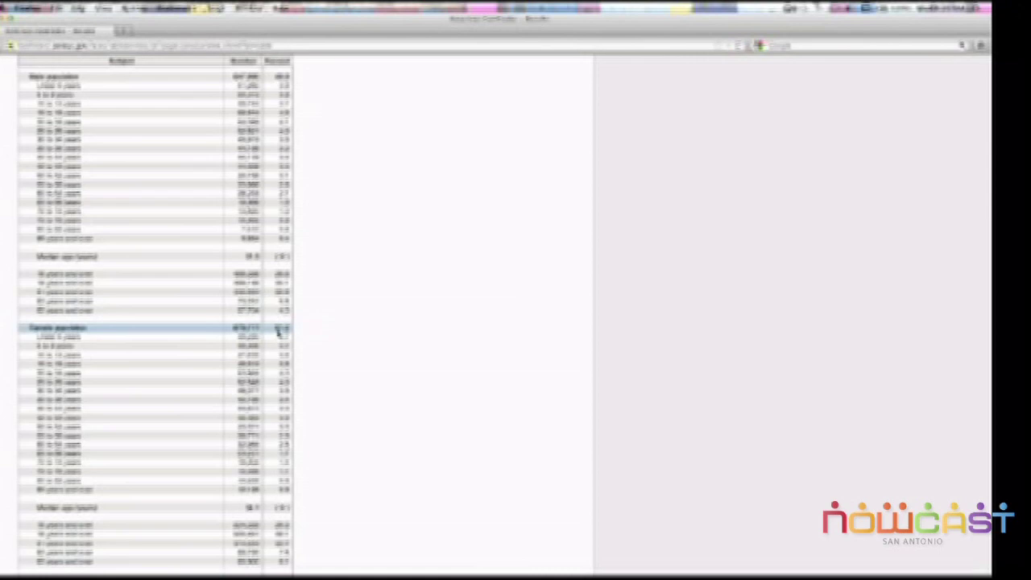
Compare the total population's age figures with the male and female population figures in the Sex and Age section.
scroll(279, 332, "up", 15)
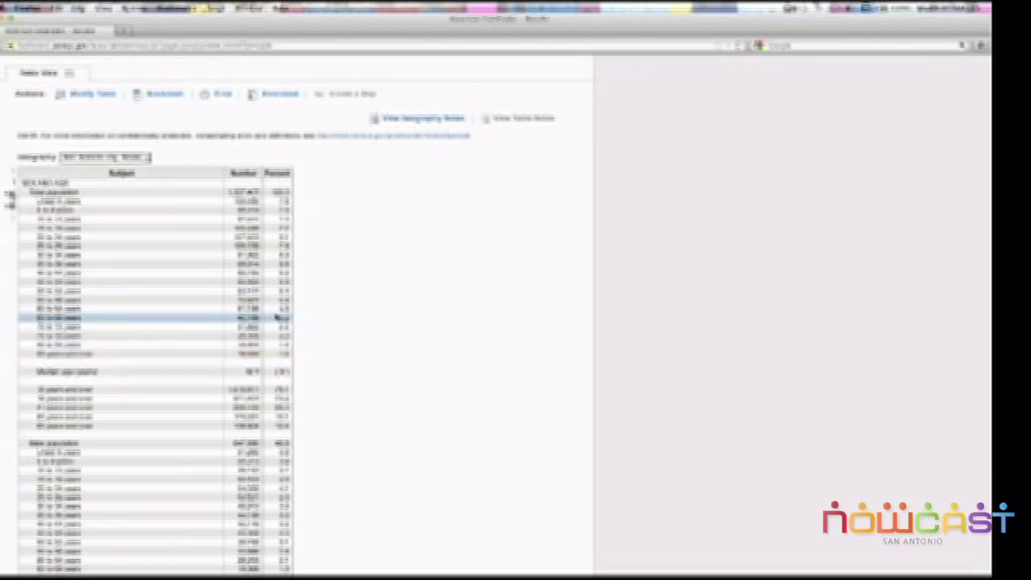
scroll(403, 269, "down", 3)
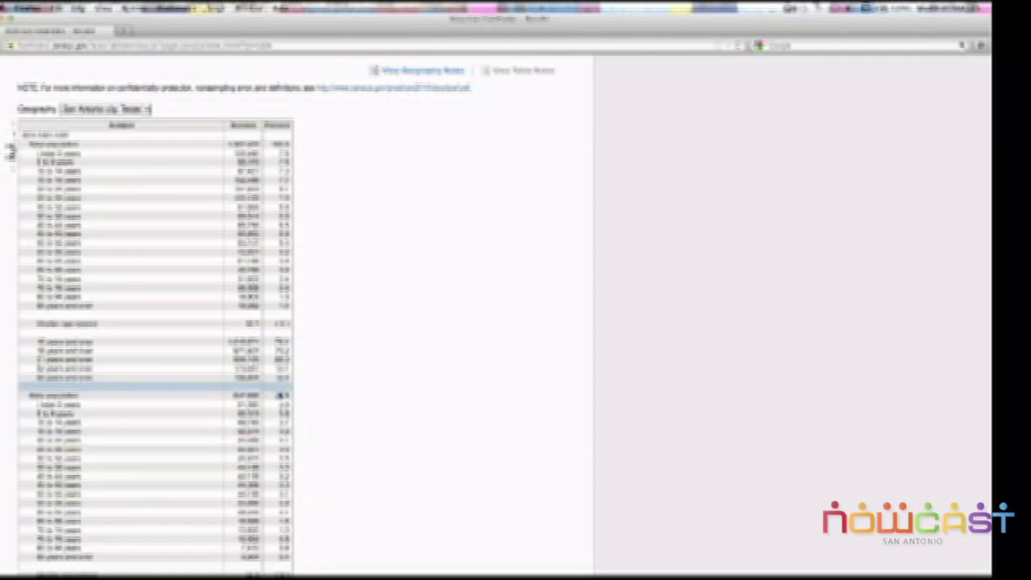
scroll(379, 419, "down", 3)
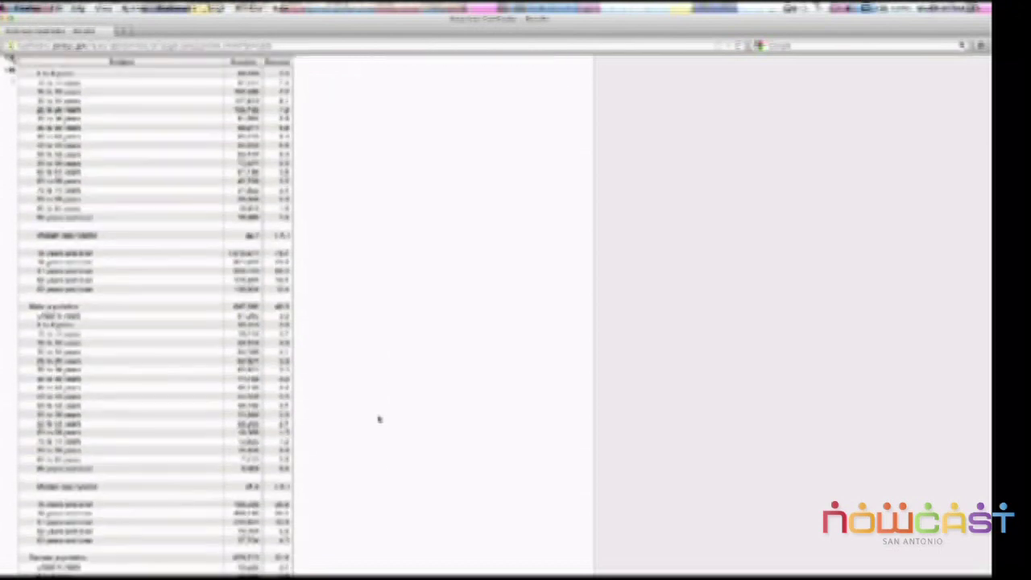
scroll(290, 481, "down", 2)
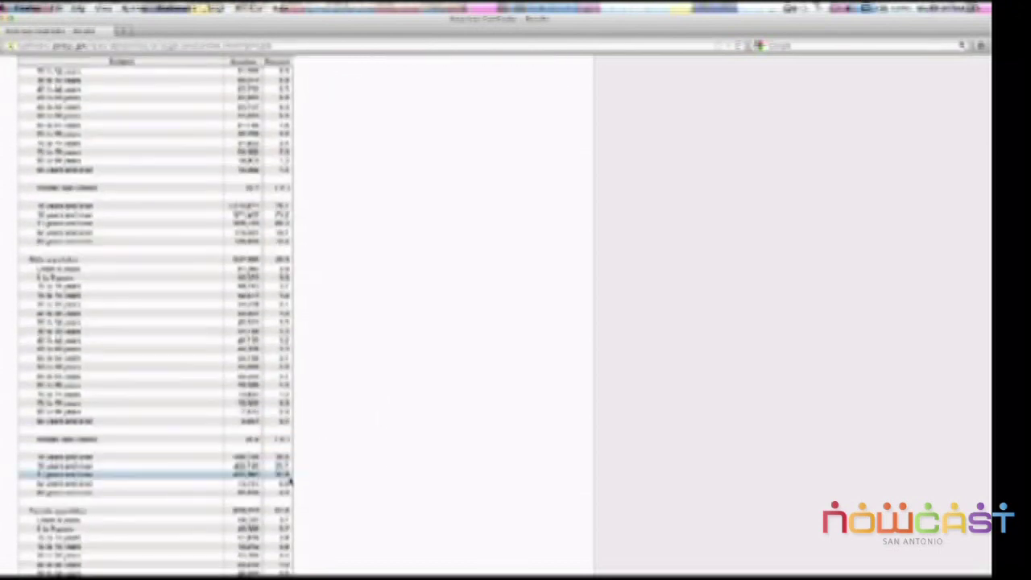
scroll(358, 497, "down", 3)
scroll(357, 497, "down", 5)
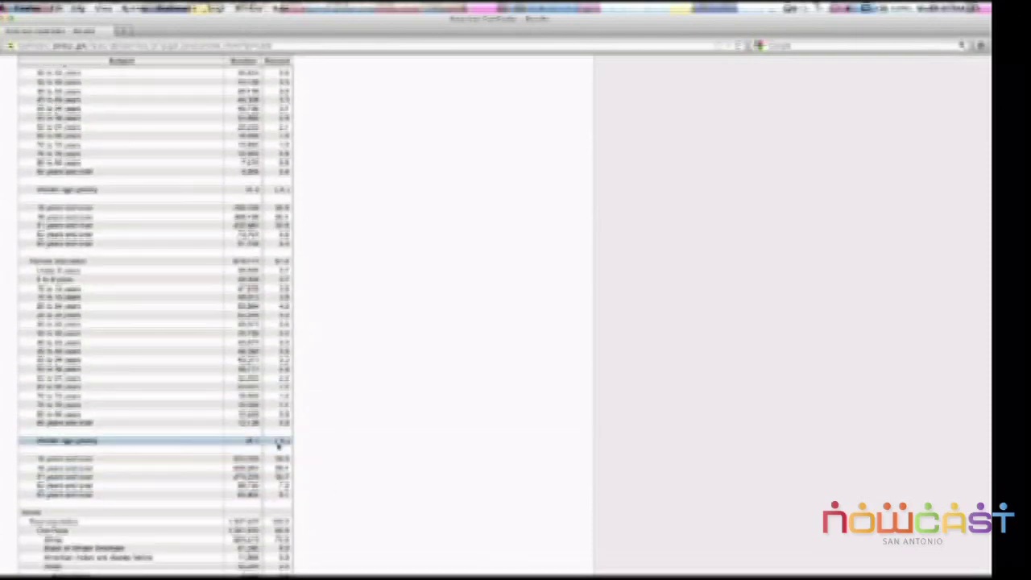
scroll(416, 447, "up", 1)
Examine the Households by Type section and the housing occupancy and tenure figures further down the profile.
scroll(416, 447, "down", 8)
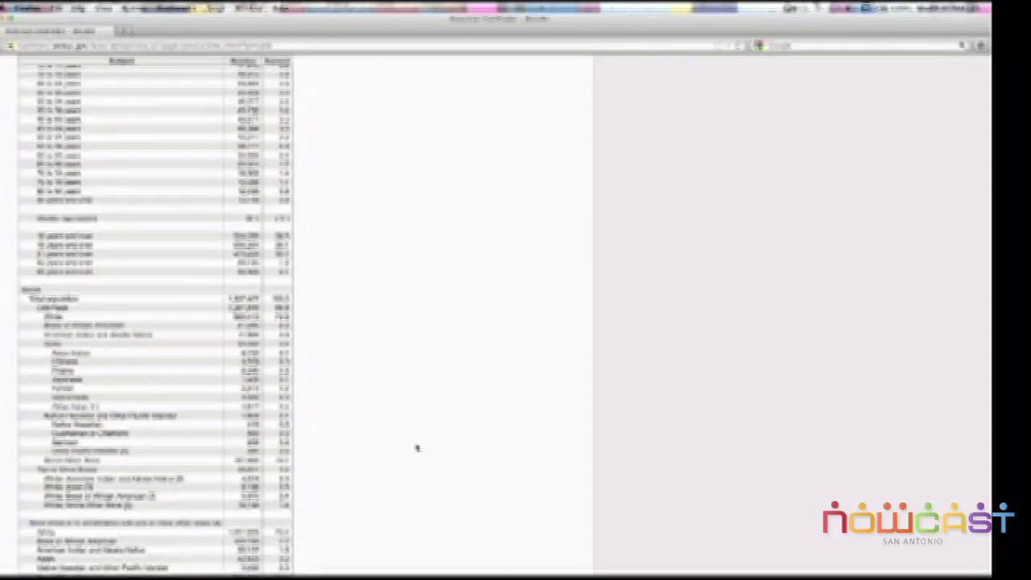
scroll(417, 447, "down", 6)
scroll(416, 447, "down", 14)
scroll(417, 447, "down", 5)
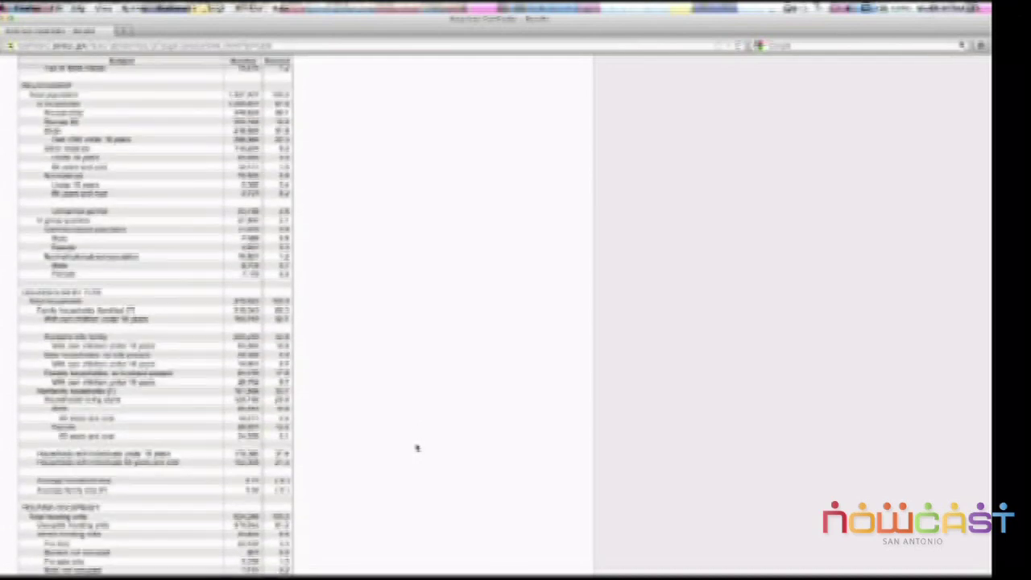
scroll(417, 447, "down", 4)
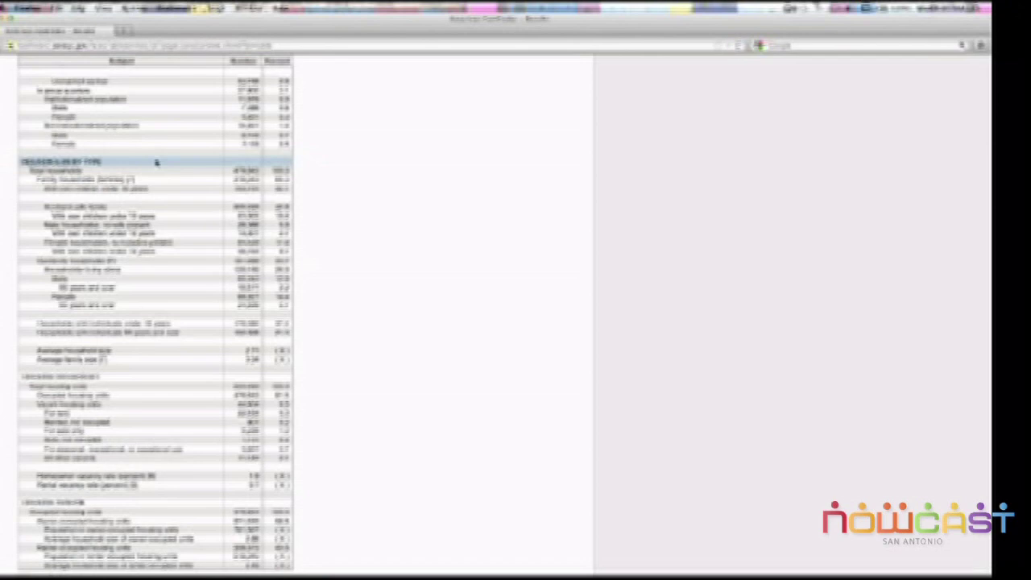
scroll(294, 169, "up", 5)
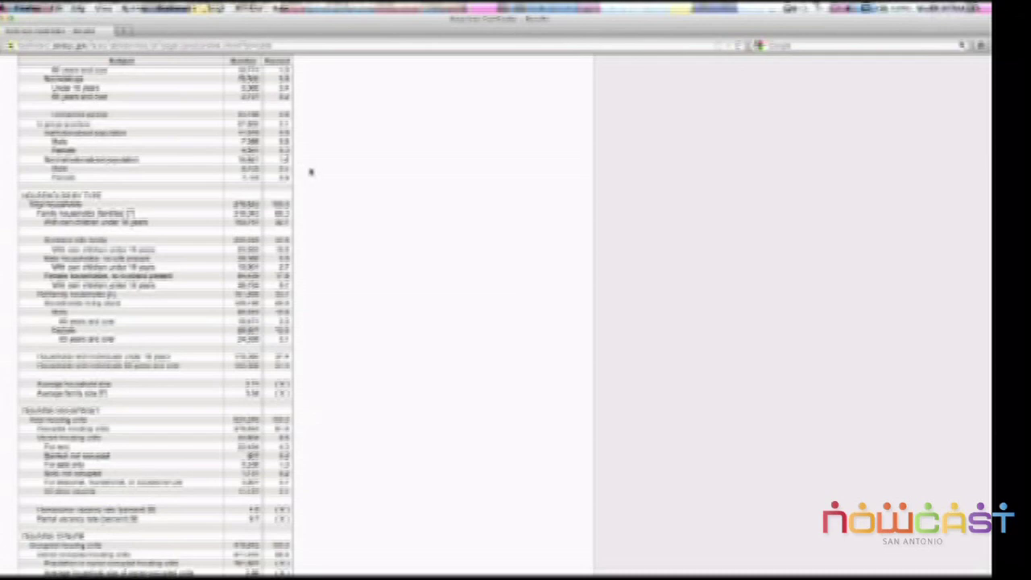
scroll(316, 173, "down", 5)
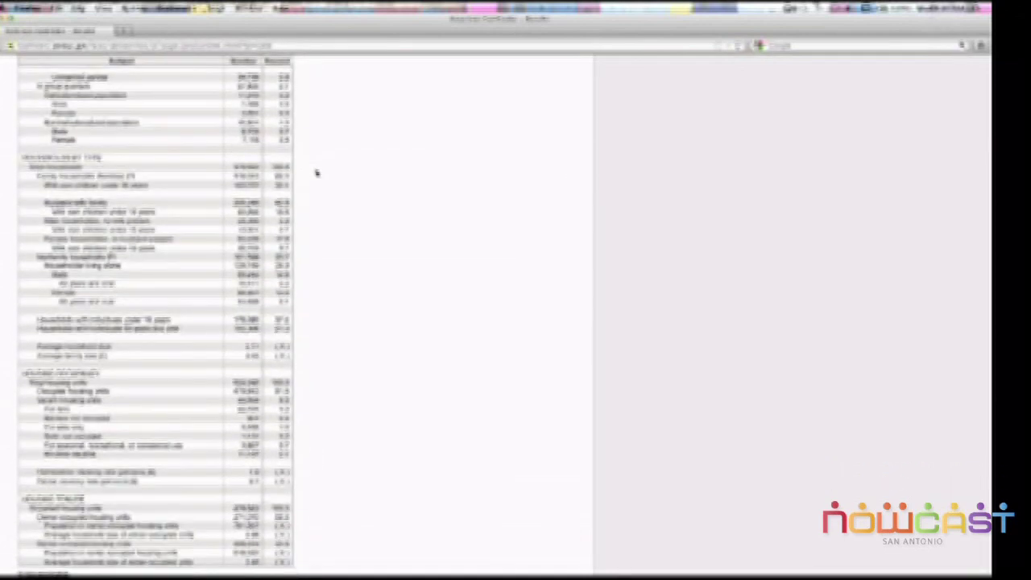
Highlight the percentage for the White population under One Race in the profile's Race section.
scroll(316, 174, "up", 13)
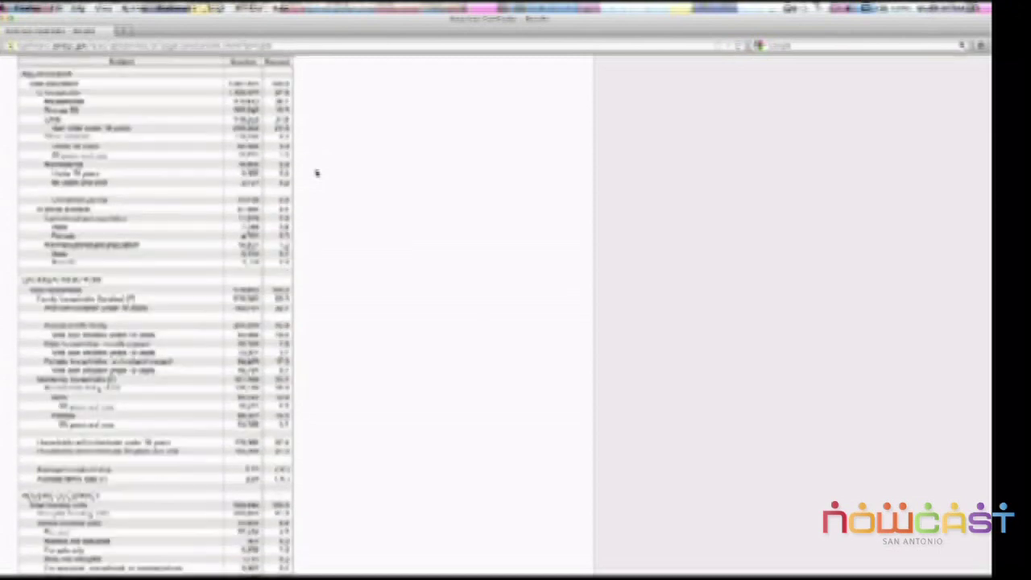
scroll(316, 173, "up", 9)
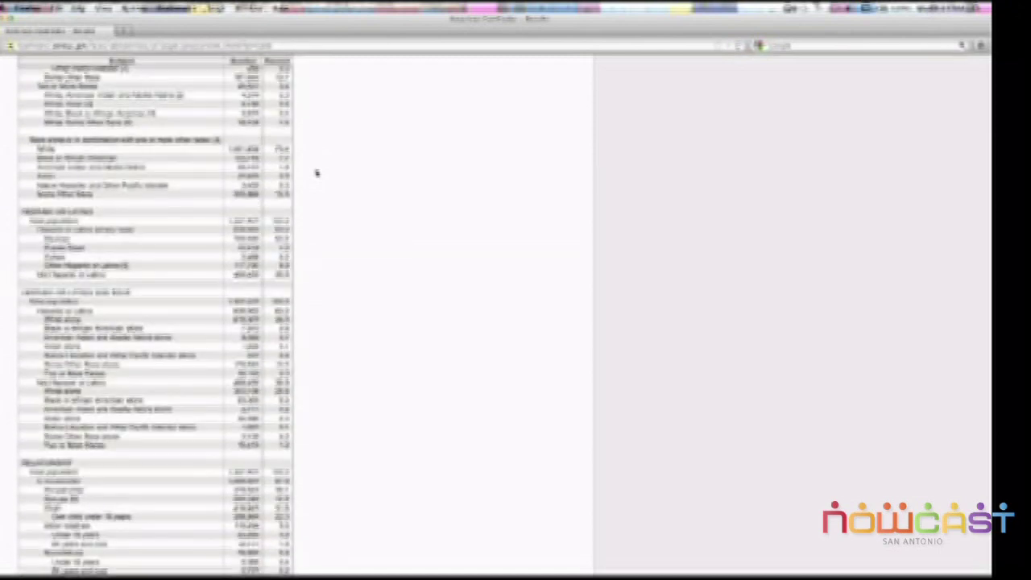
scroll(317, 173, "up", 1)
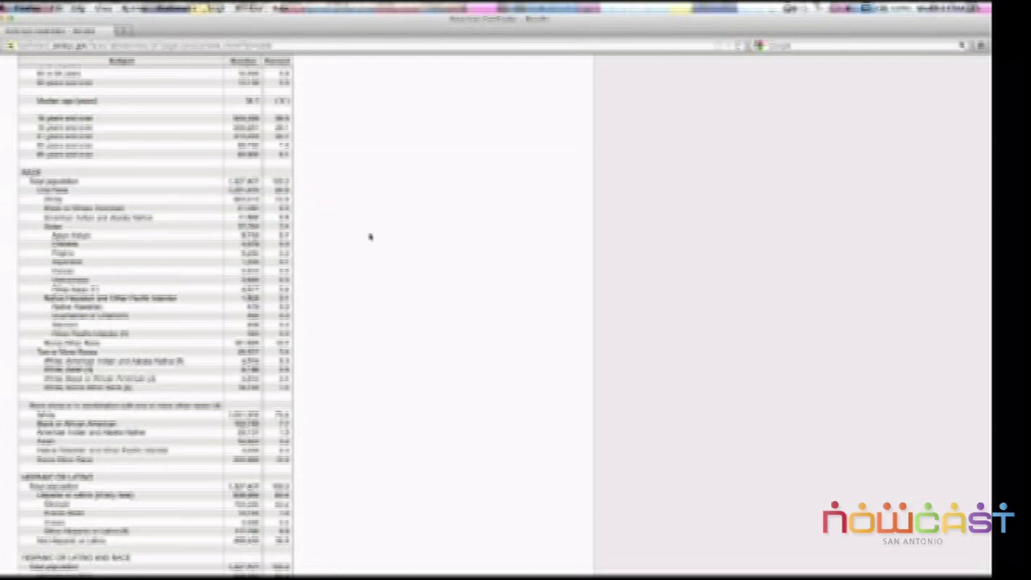
double_click(283, 202)
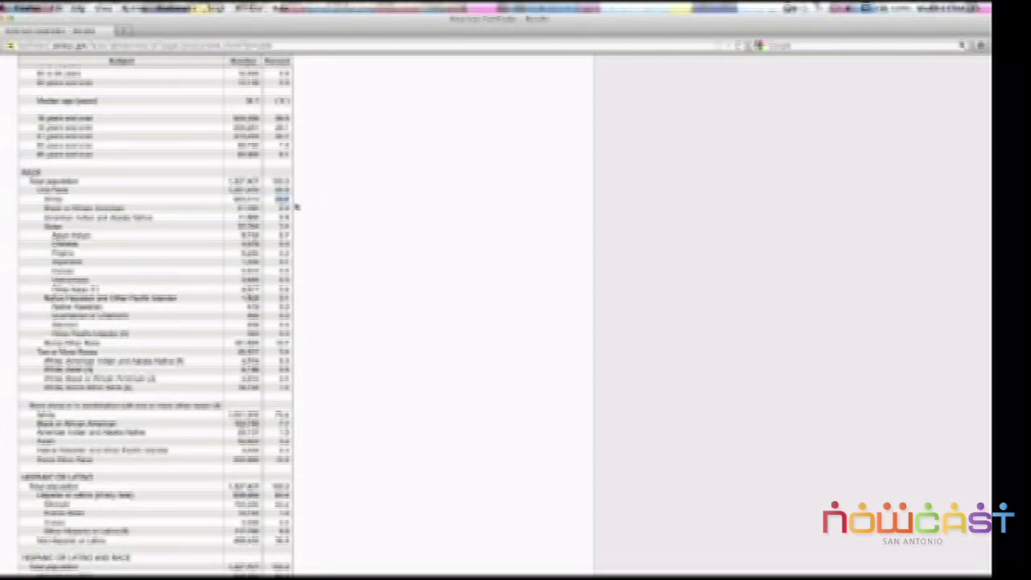
Highlight the Hispanic or Latino (of any race) percentage in the Hispanic or Latino section and examine the Mexican share.
scroll(296, 207, "down", 5)
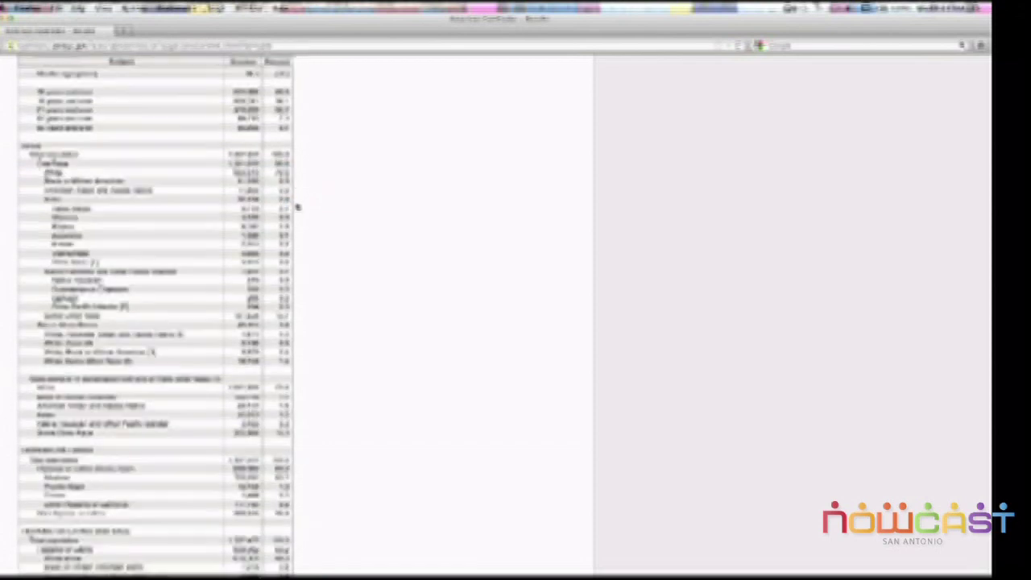
scroll(296, 207, "down", 3)
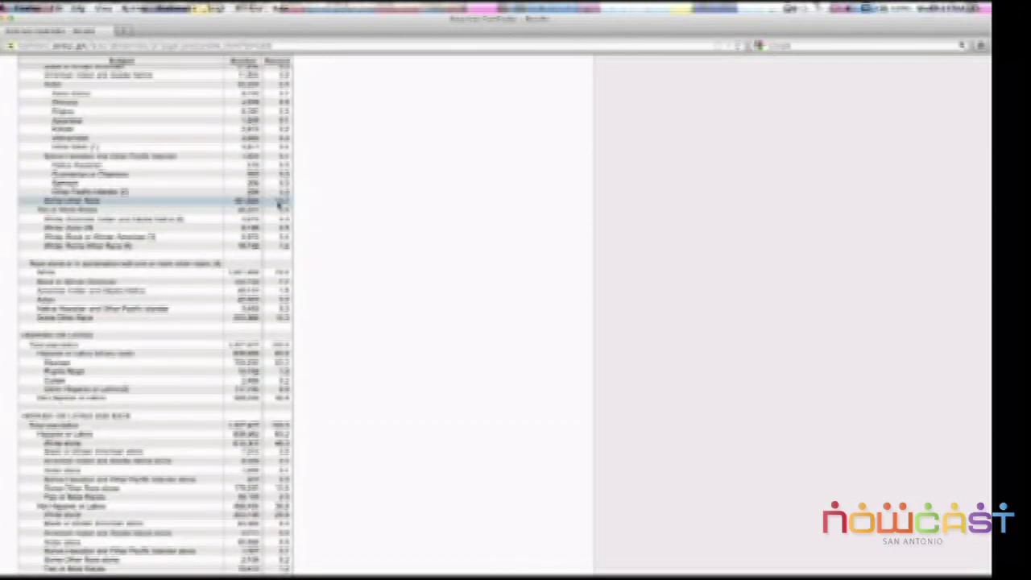
scroll(299, 207, "down", 6)
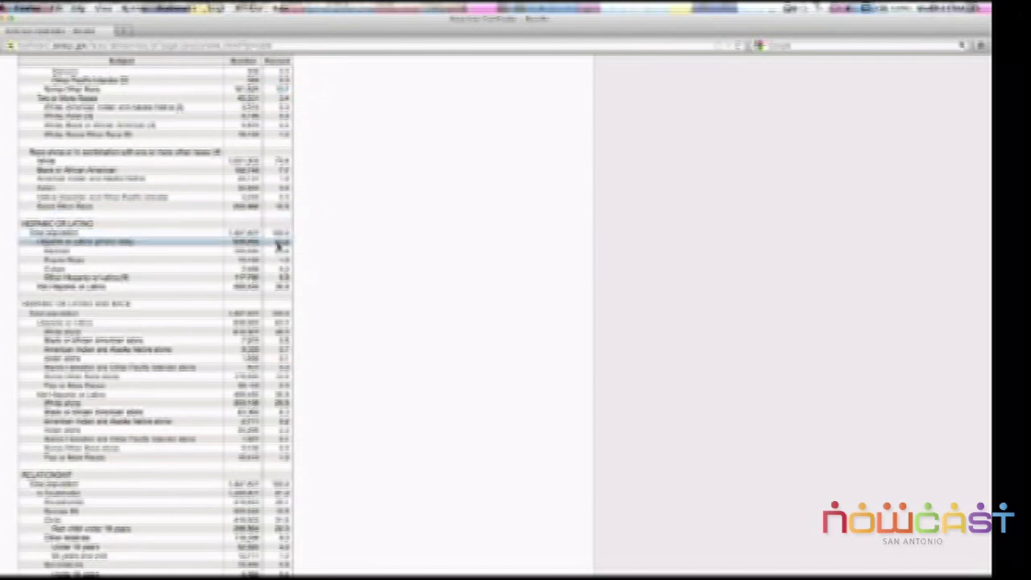
left_click_drag(278, 246, 294, 249)
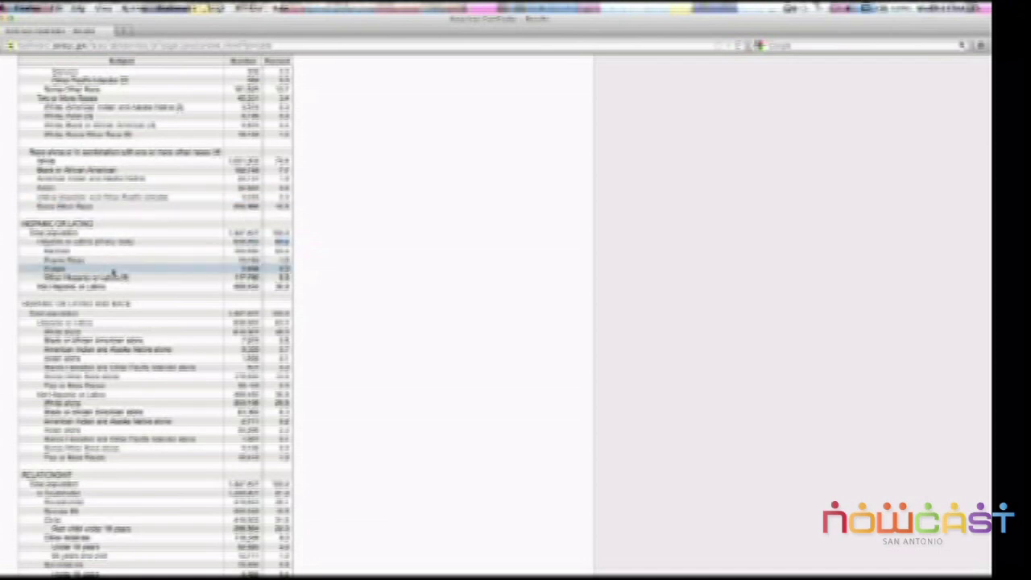
left_click(288, 252)
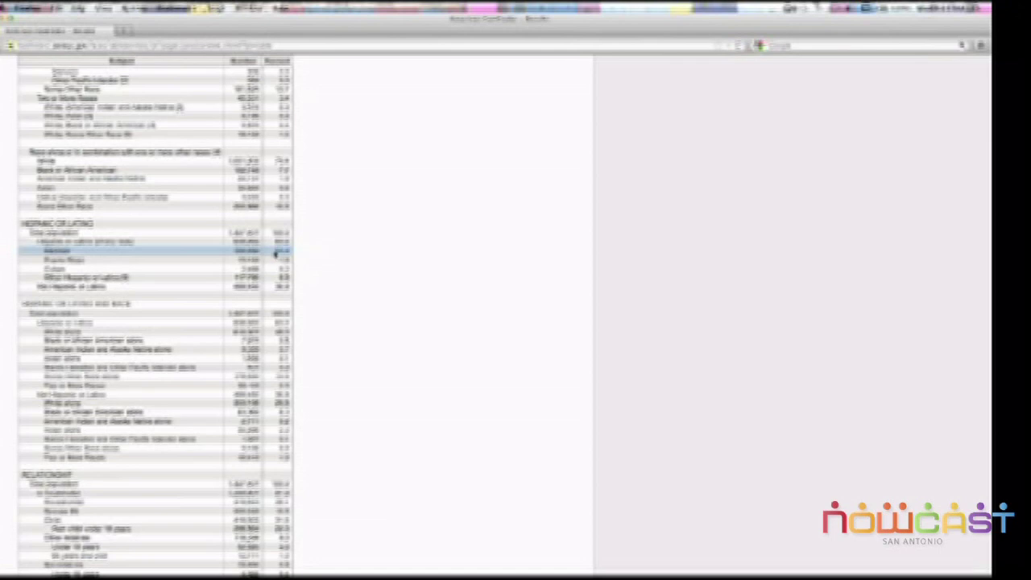